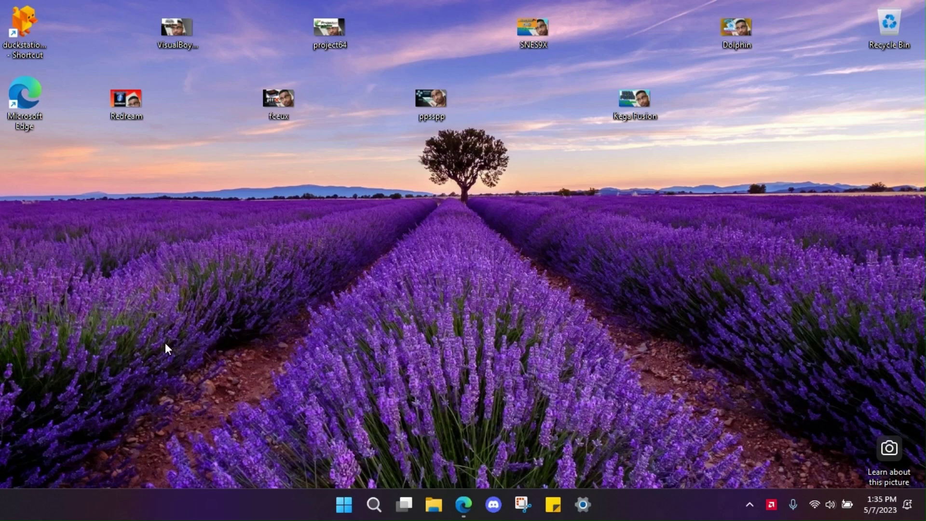
# Open Microsoft Edge, search the web for "redream download" and open the redream.io download page.
pyautogui.doubleClick(36, 90)
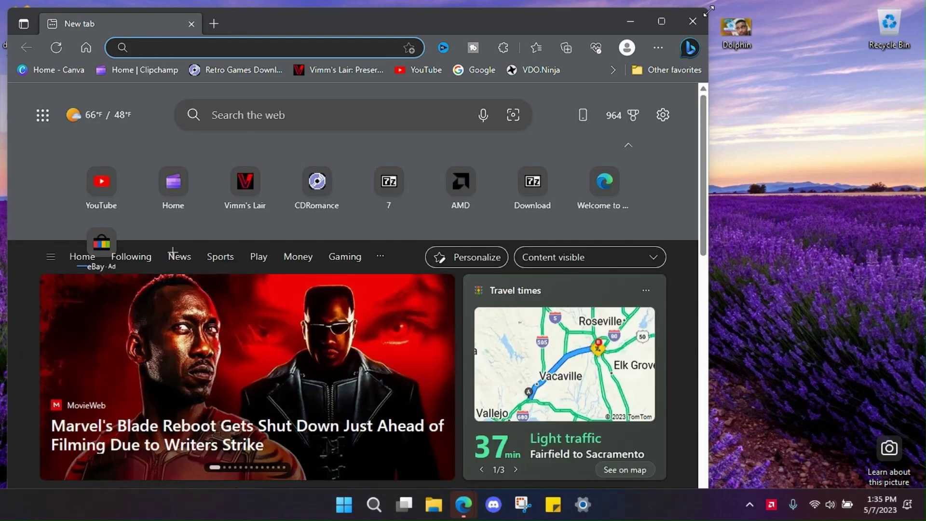
pyautogui.click(661, 21)
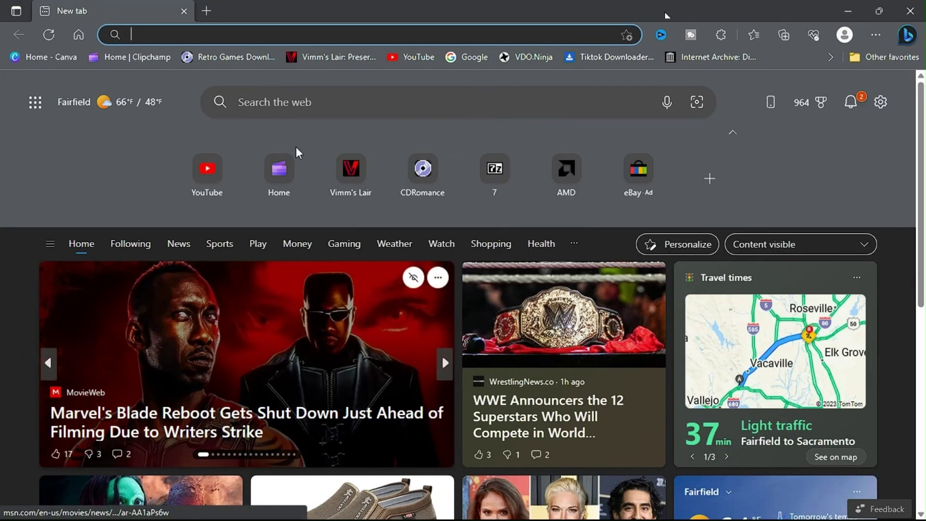
pyautogui.click(254, 35)
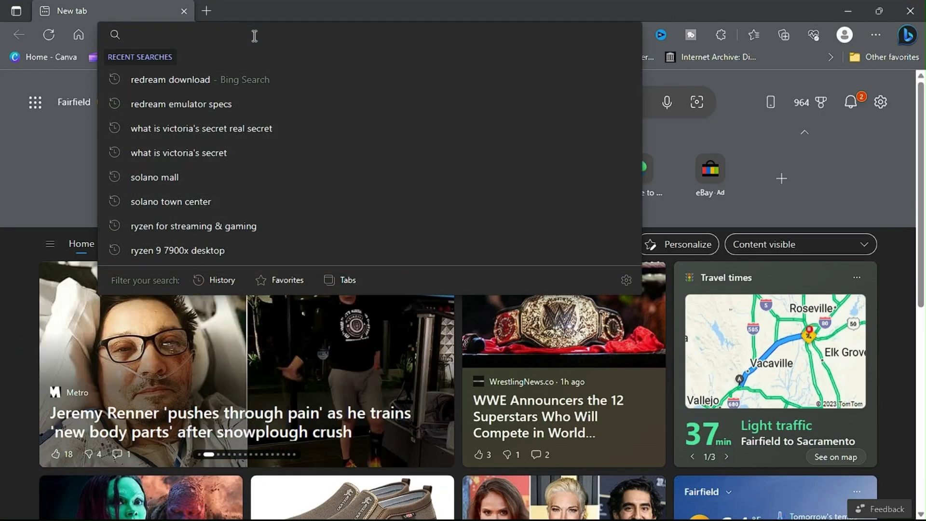
pyautogui.click(175, 77)
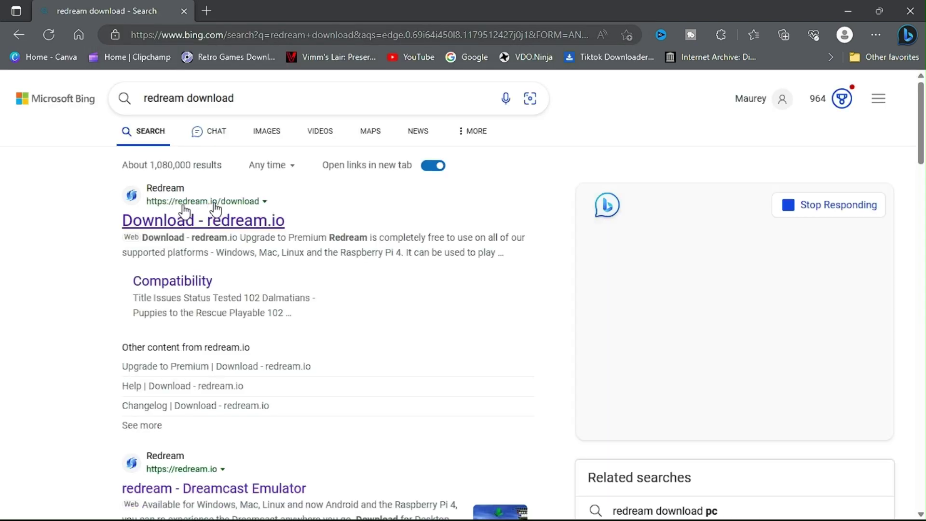
pyautogui.click(239, 220)
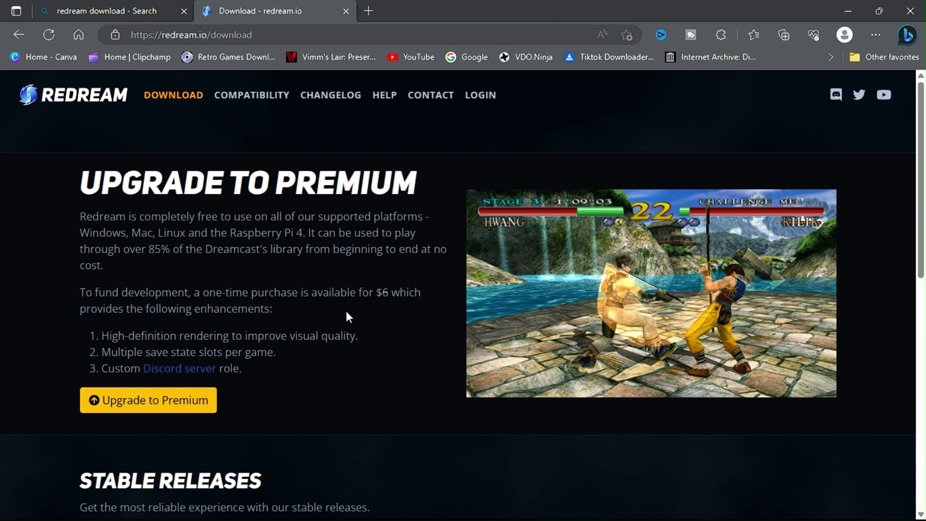
# Download the Windows build of the stable v1.5.0 release and close the browser.
pyautogui.moveTo(924, 225); pyautogui.dragTo(925, 351)
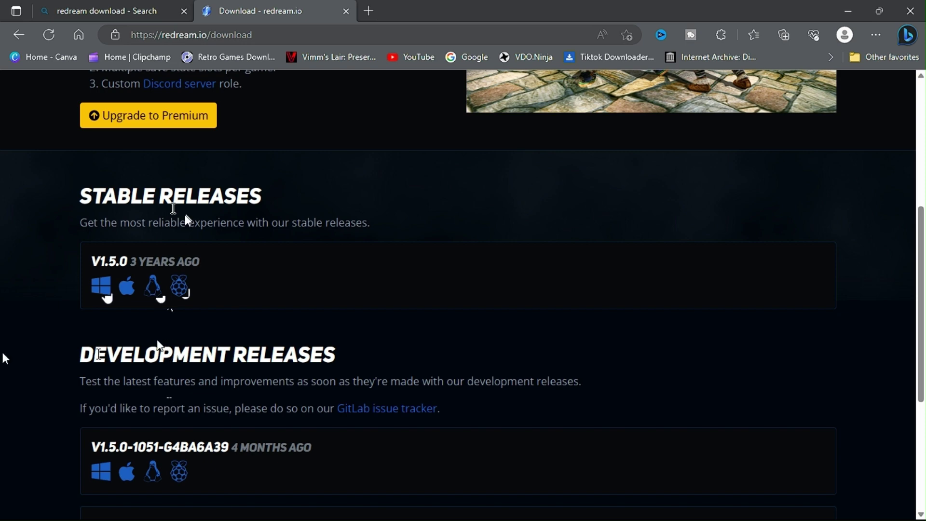
pyautogui.click(102, 287)
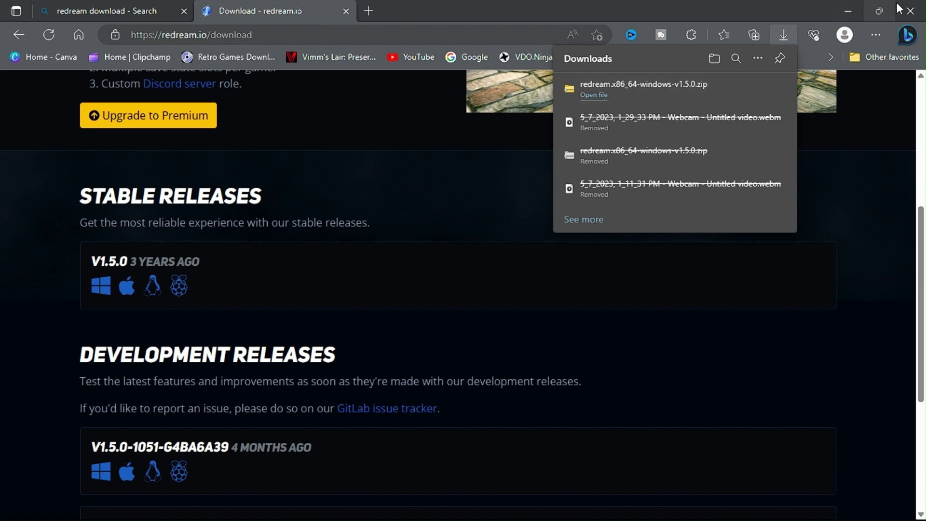
pyautogui.click(910, 10)
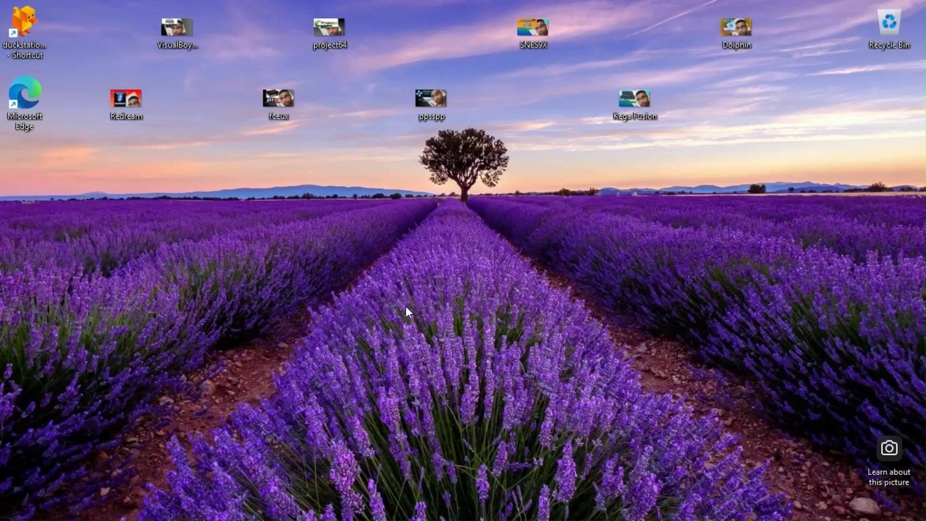
# Open File Explorer and go to the Downloads folder.
pyautogui.moveTo(372, 520)
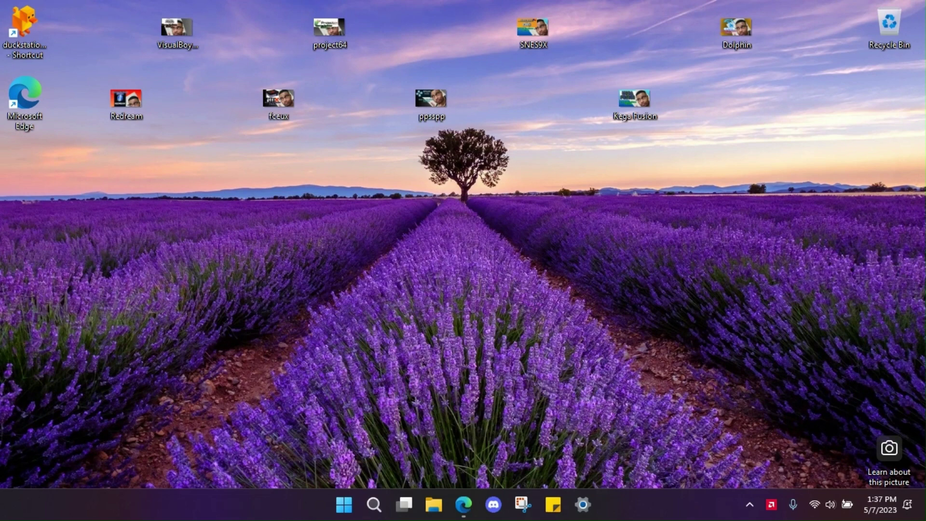
pyautogui.click(342, 507)
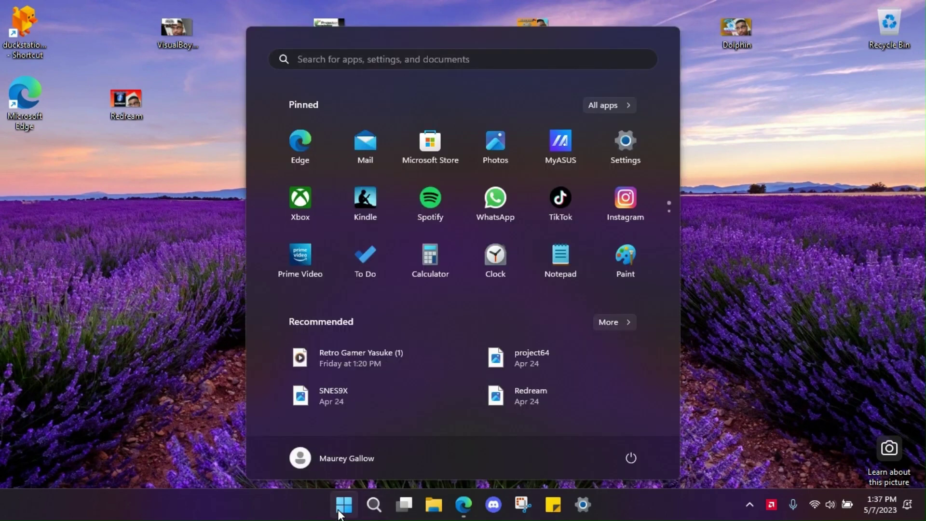
pyautogui.click(670, 214)
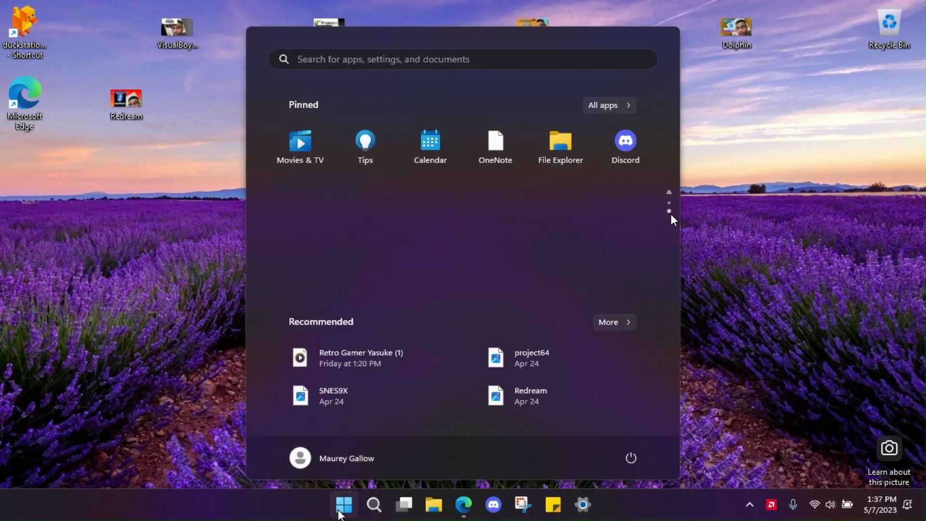
pyautogui.click(558, 140)
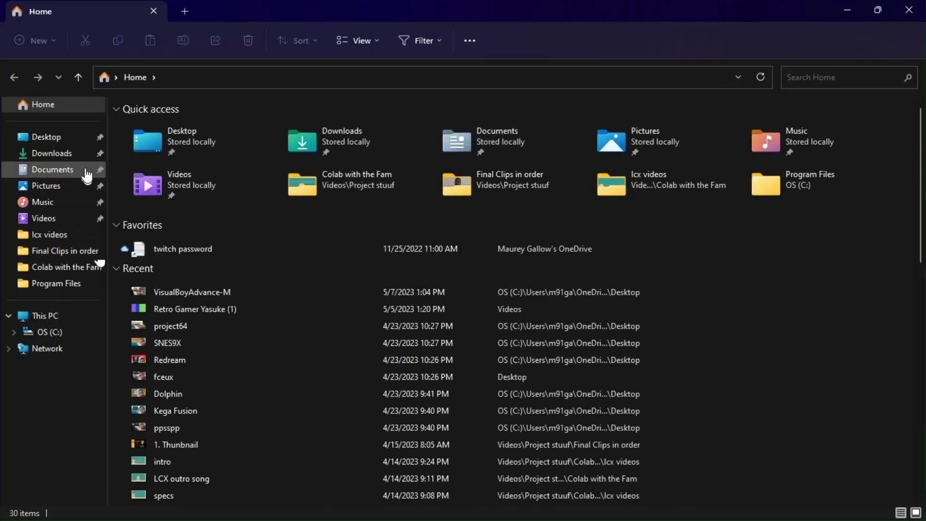
pyautogui.click(78, 161)
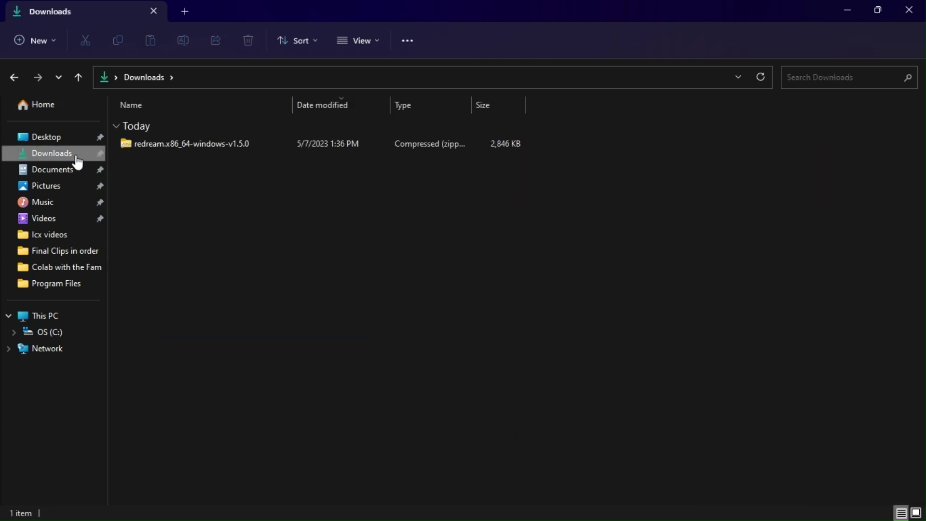
# Extract the redream.x86_64-windows-v1.5.0 zip with 7-Zip into a folder of the same name.
pyautogui.rightClick(204, 142)
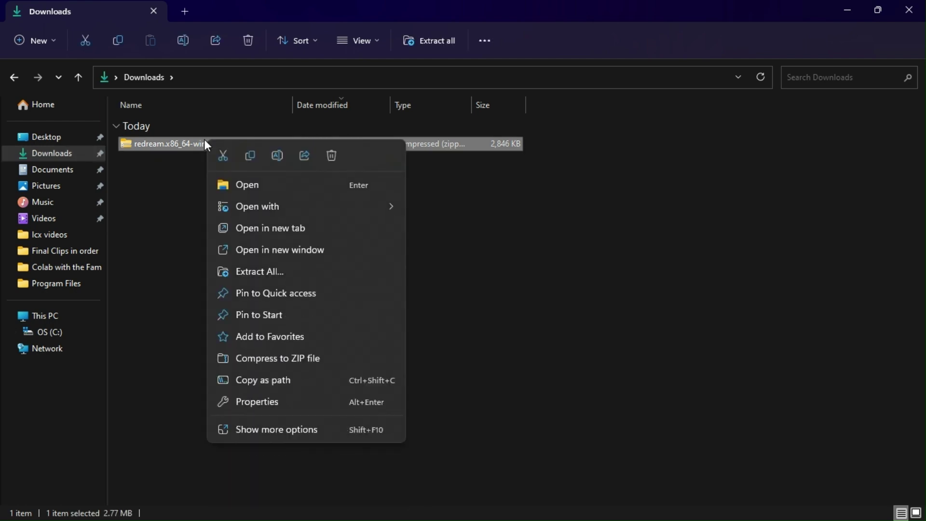
pyautogui.click(257, 430)
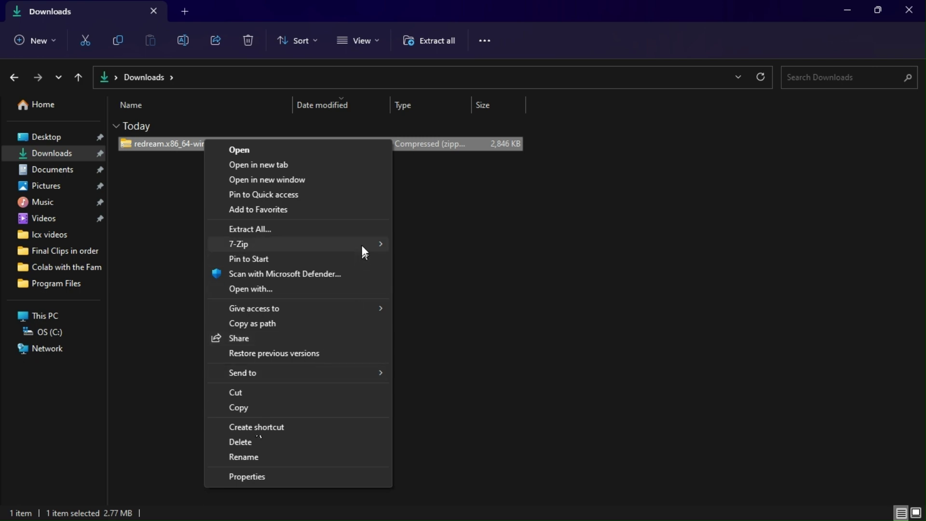
pyautogui.moveTo(363, 248)
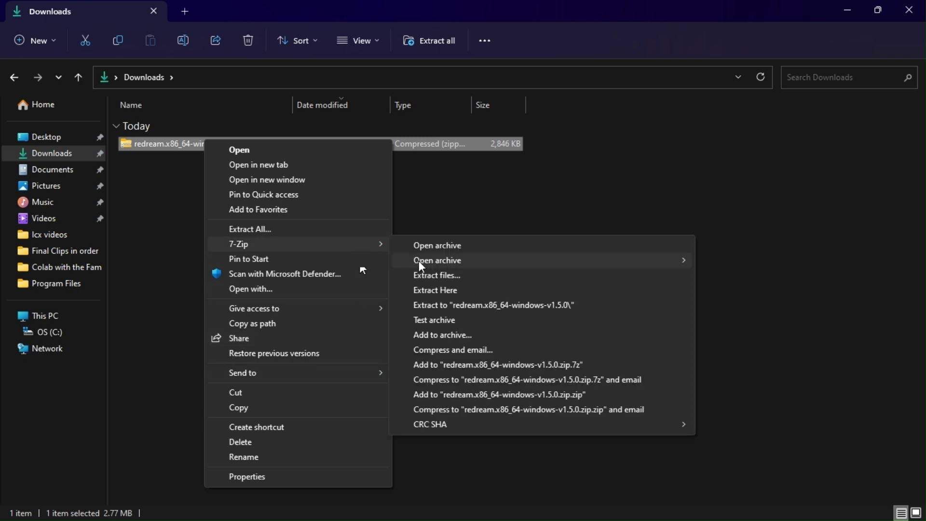
pyautogui.click(500, 308)
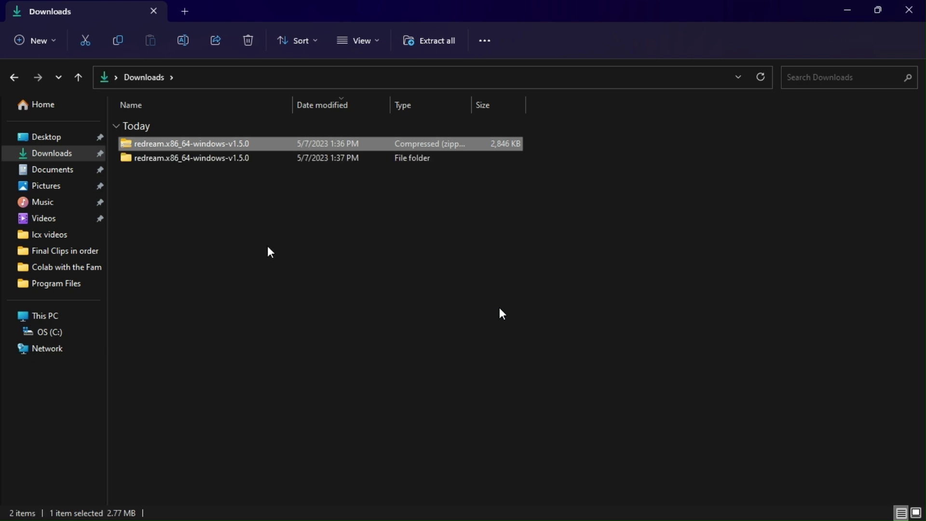
# Delete the redream zip file and move the extracted folder into Program Files on the C: drive with administrator permission.
pyautogui.rightClick(227, 145)
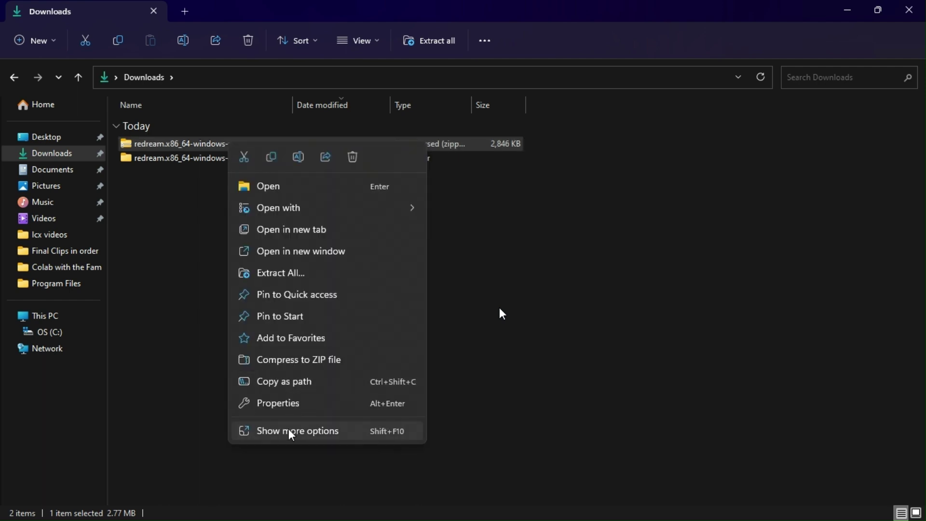
pyautogui.click(353, 156)
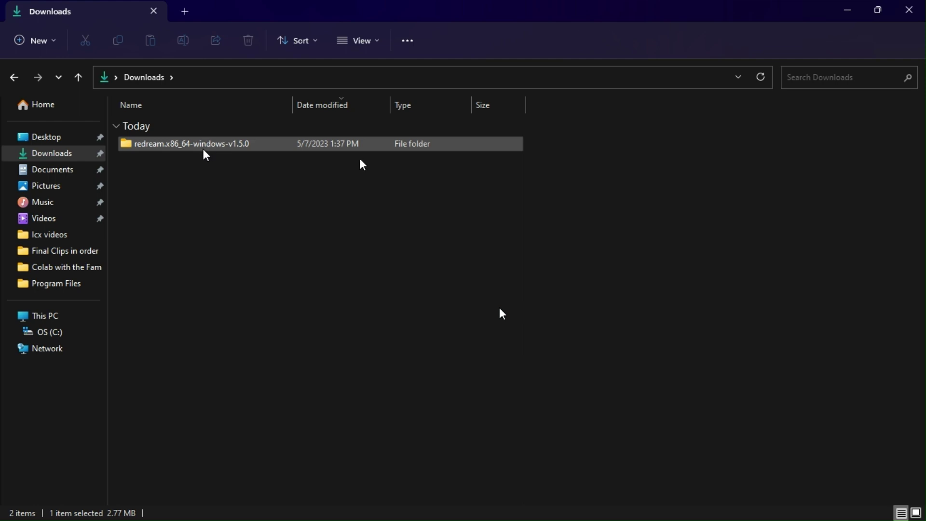
pyautogui.moveTo(208, 147)
pyautogui.mouseDown()
pyautogui.moveTo(170, 258)
pyautogui.moveTo(49, 335)
pyautogui.moveTo(229, 358)
pyautogui.moveTo(120, 389)
pyautogui.moveTo(69, 391)
pyautogui.moveTo(93, 292)
pyautogui.moveTo(81, 287)
pyautogui.mouseUp()
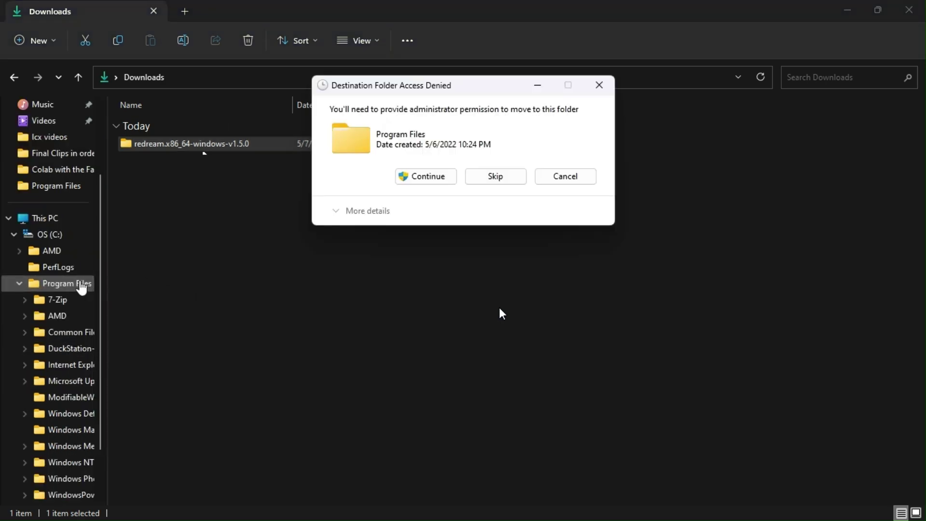
pyautogui.click(426, 177)
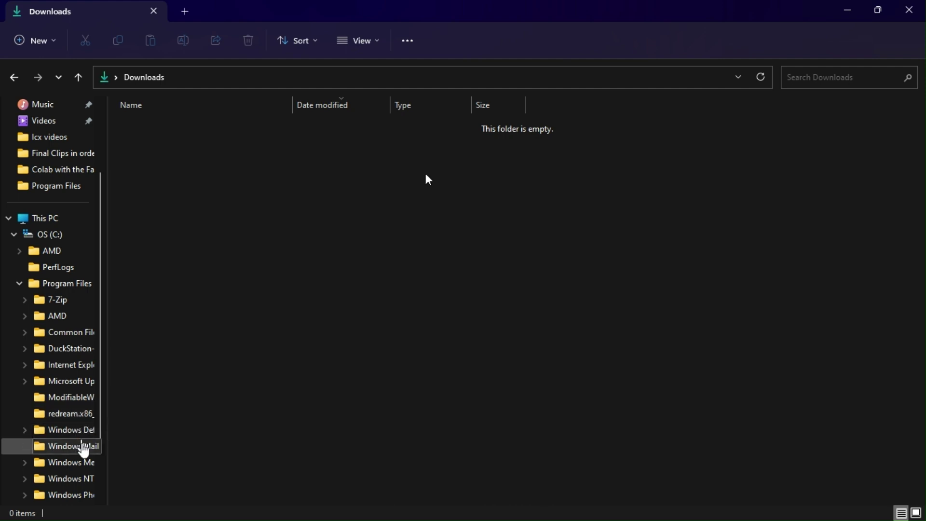
# Create a desktop shortcut to the redream application in its Program Files folder and place it beside the duckstation shortcut.
pyautogui.click(77, 417)
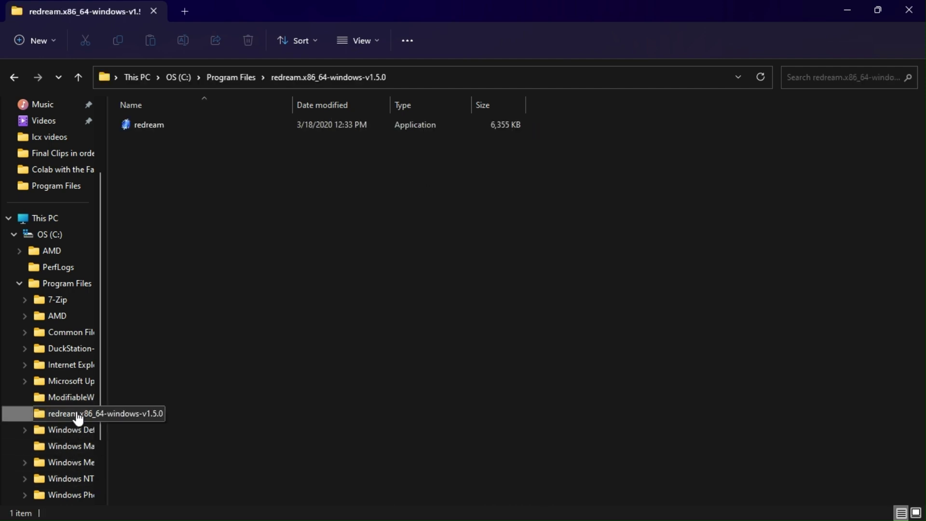
pyautogui.rightClick(158, 124)
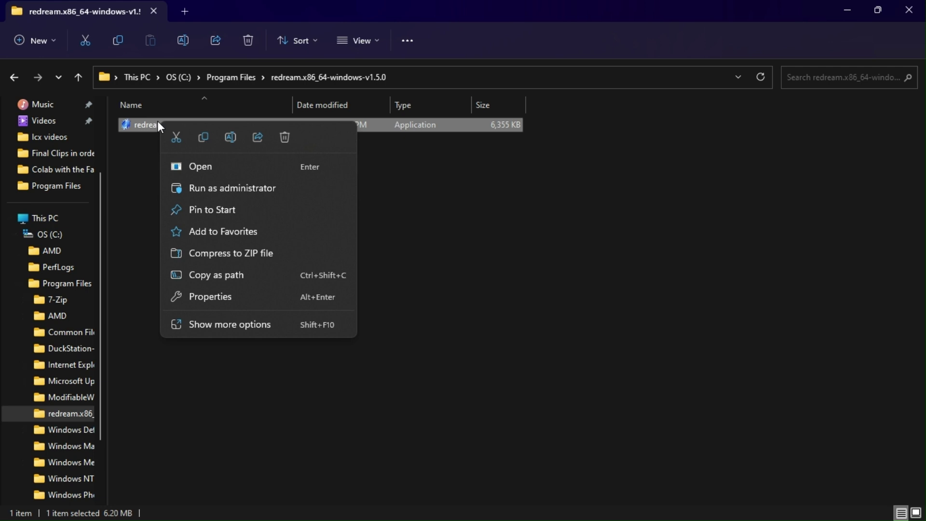
pyautogui.click(221, 323)
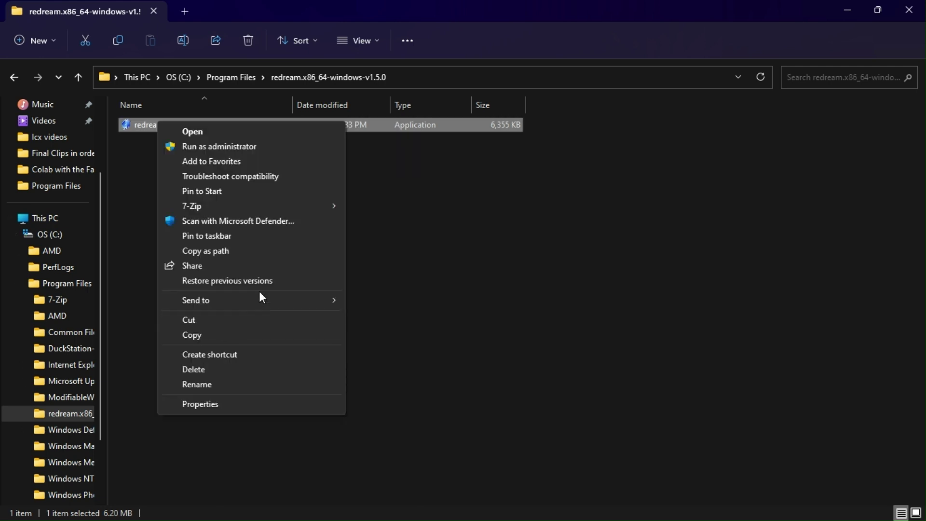
pyautogui.moveTo(279, 303)
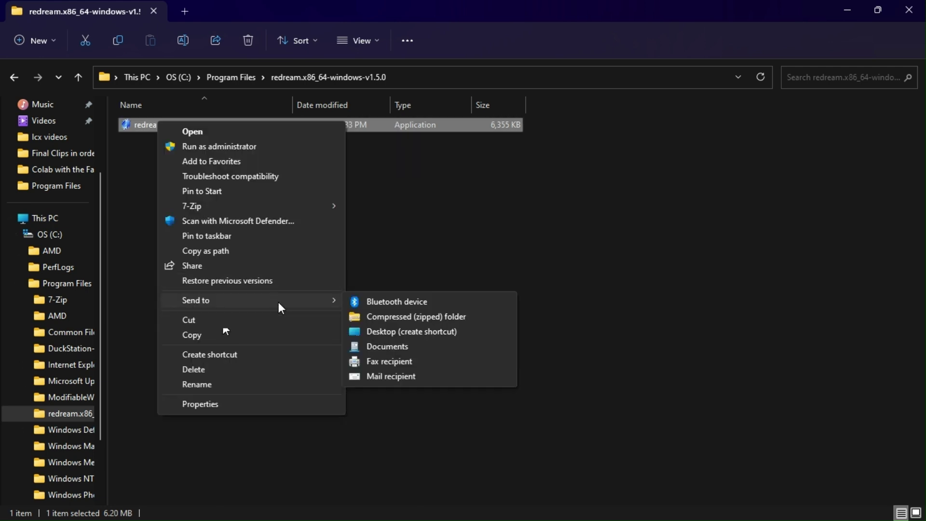
pyautogui.click(420, 337)
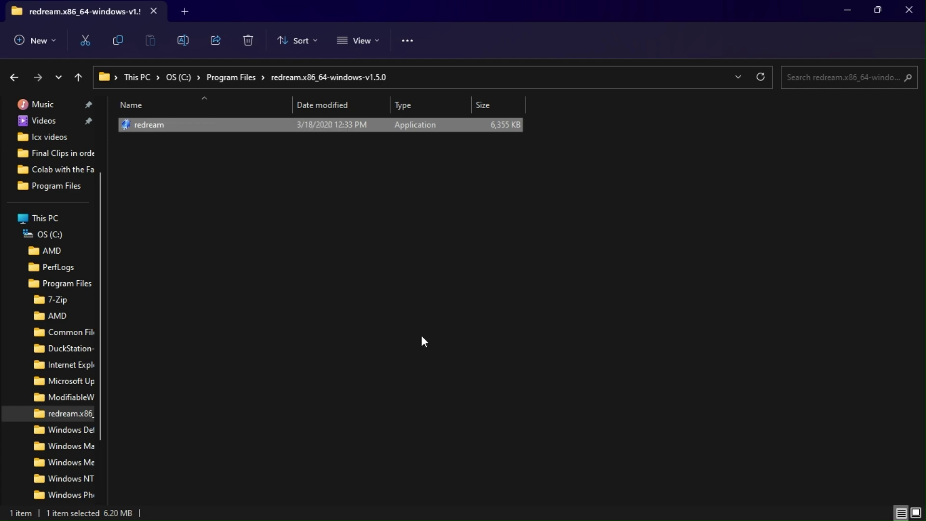
pyautogui.click(917, 17)
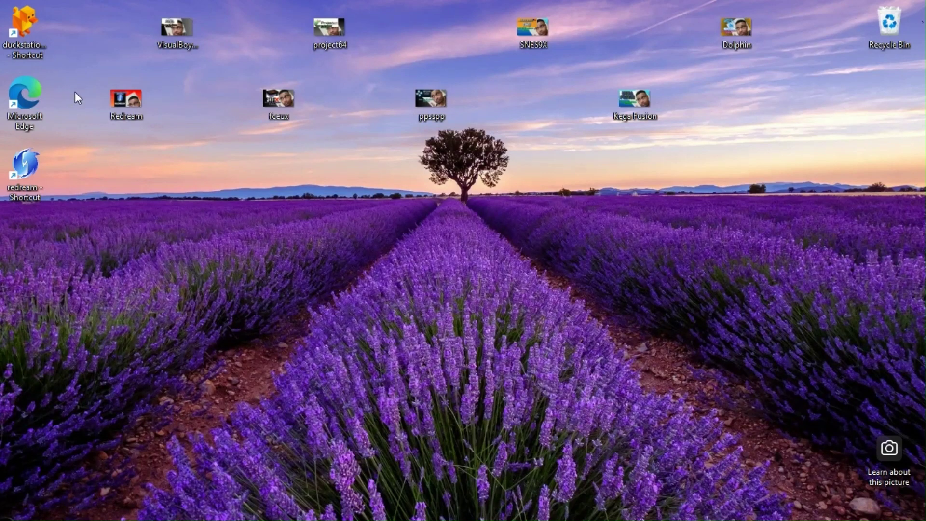
pyautogui.moveTo(23, 163); pyautogui.dragTo(72, 14)
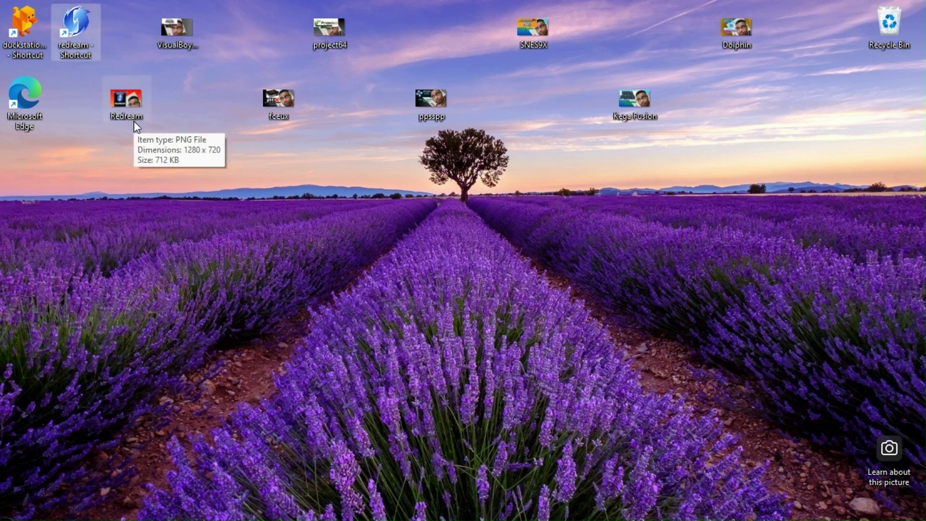
# Launch Redream from its desktop shortcut and open the custom controller binds for input Port 0.
pyautogui.doubleClick(77, 24)
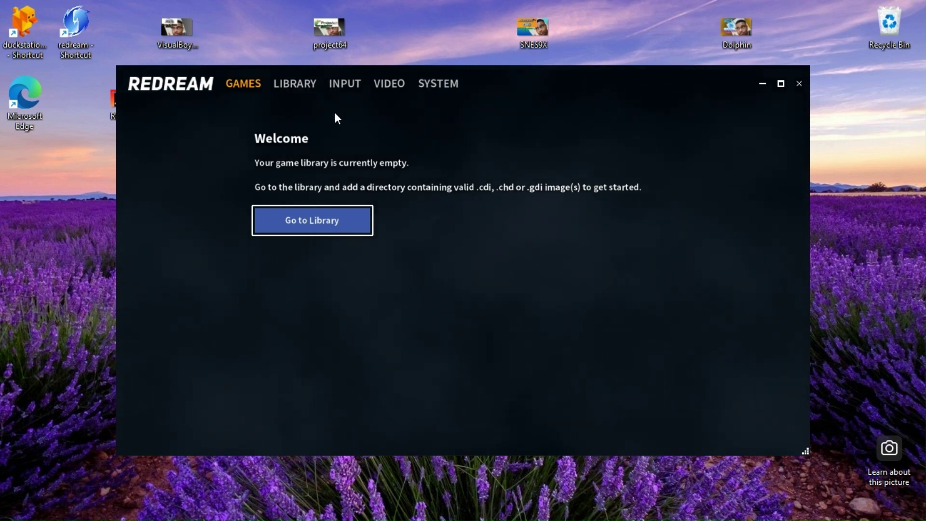
pyautogui.click(339, 86)
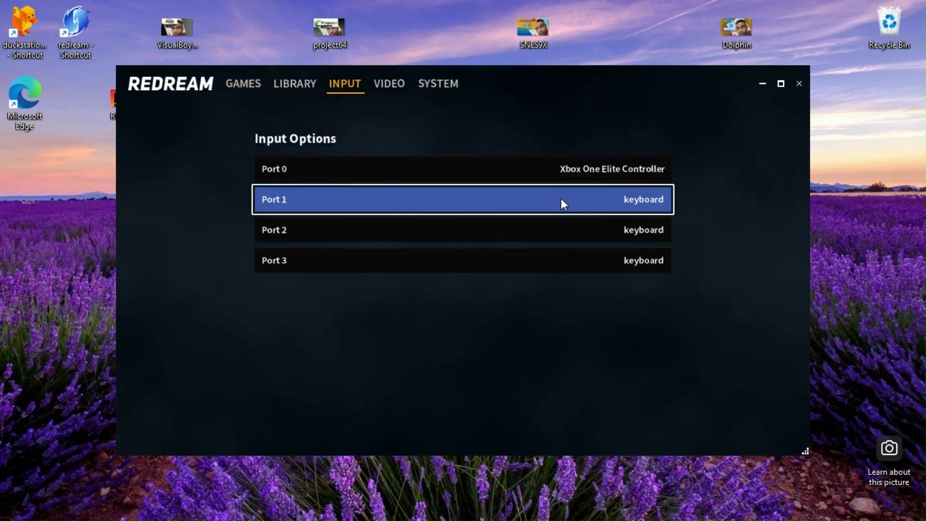
pyautogui.click(545, 173)
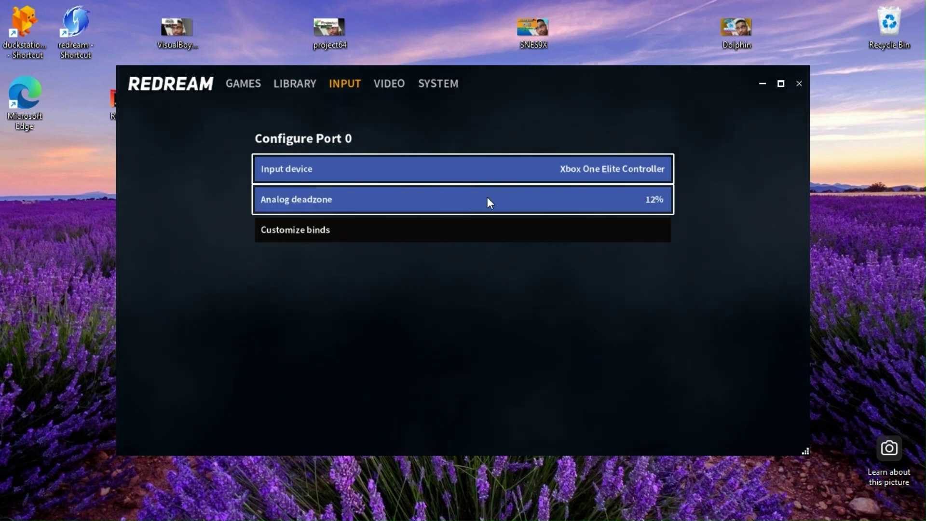
pyautogui.click(488, 229)
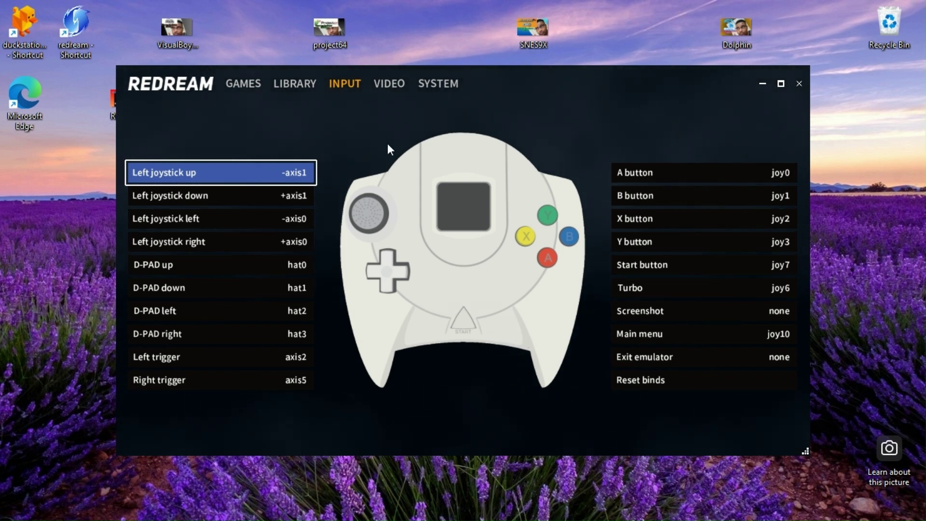
# Set the video window size to 1280x720 and the game aspect ratio to 4:3.
pyautogui.click(393, 82)
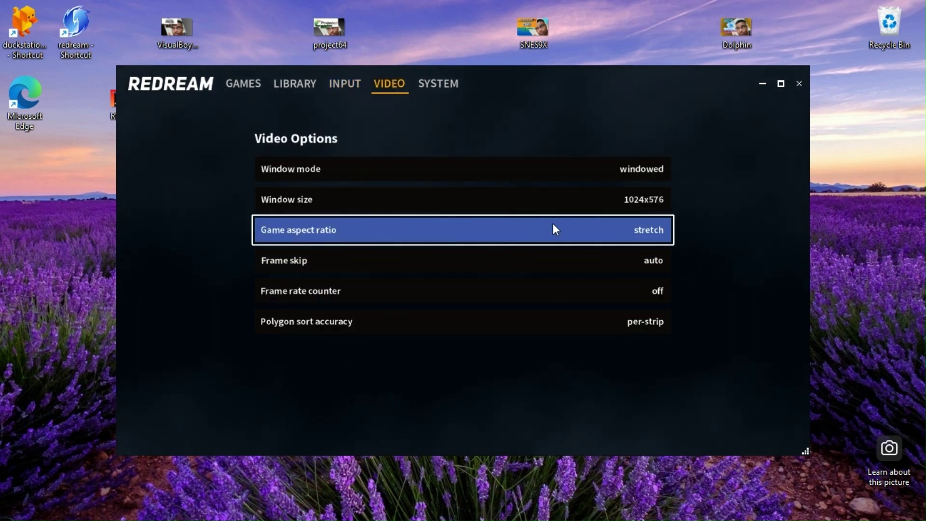
pyautogui.click(580, 201)
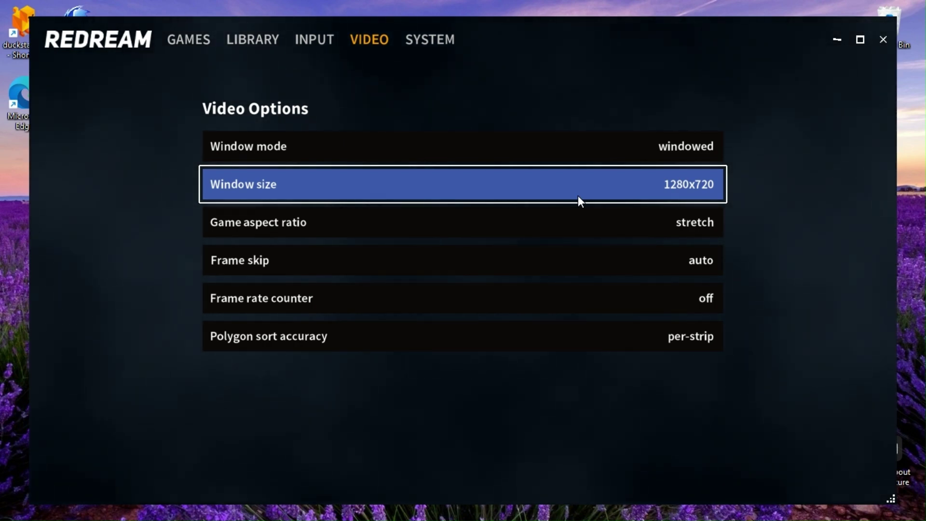
pyautogui.click(575, 216)
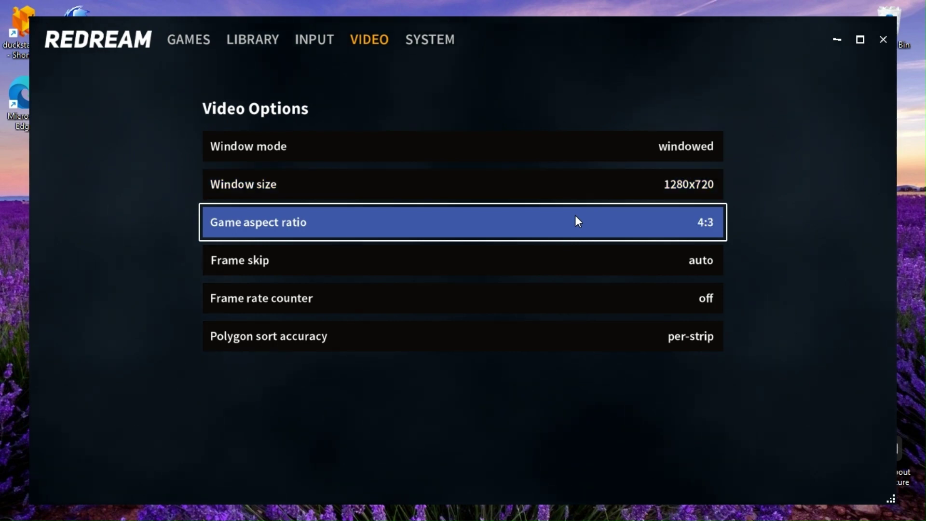
# Set the game aspect ratio to 16:9 and open the system options for region, language, broadcast and cable.
pyautogui.click(577, 222)
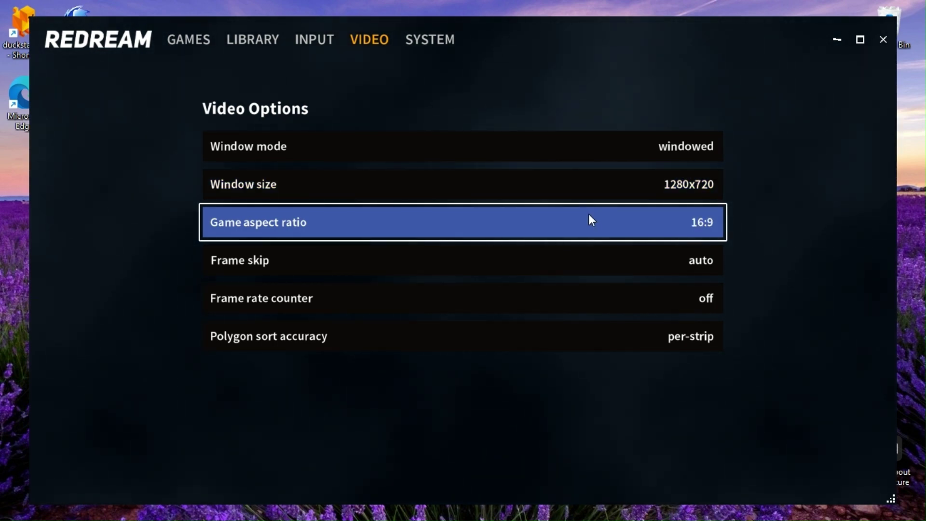
pyautogui.click(429, 53)
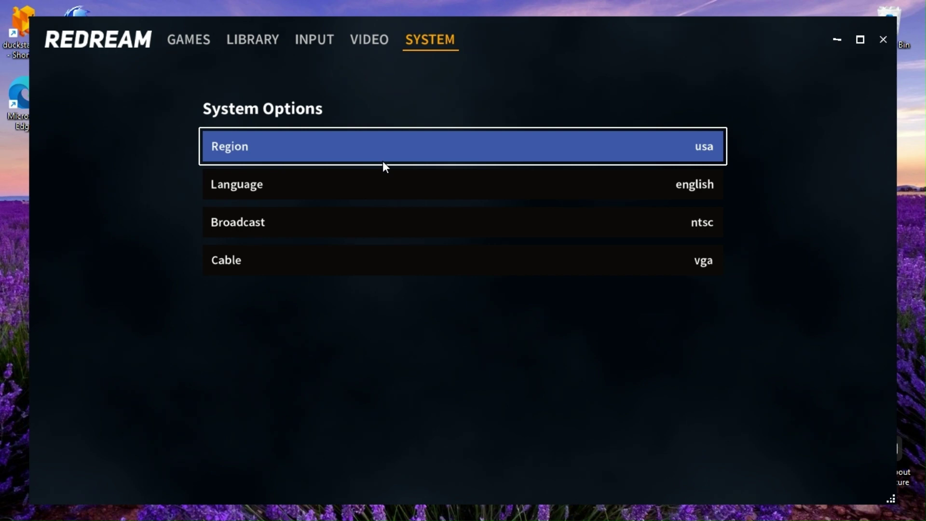
# Remove all six PS1 game directories from the game library.
pyautogui.click(211, 52)
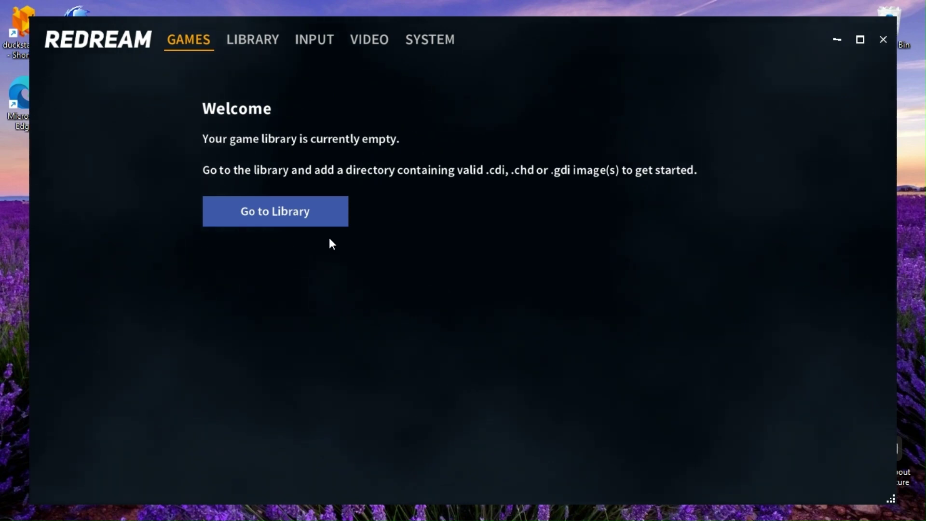
pyautogui.click(311, 212)
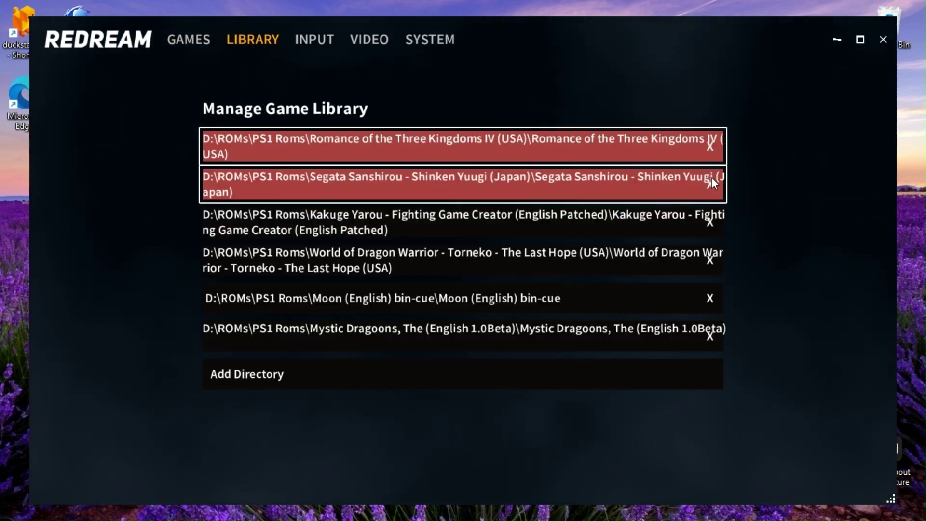
pyautogui.click(713, 146)
pyautogui.click(714, 146)
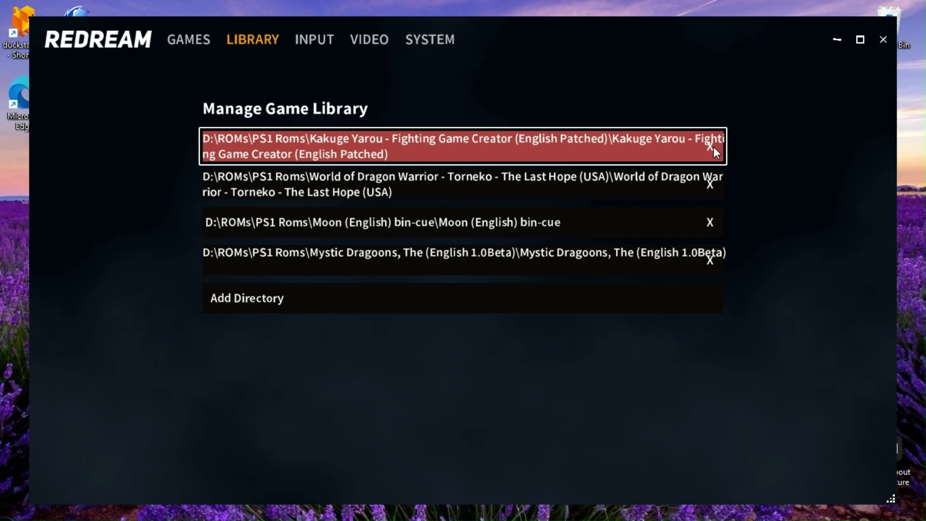
pyautogui.click(714, 147)
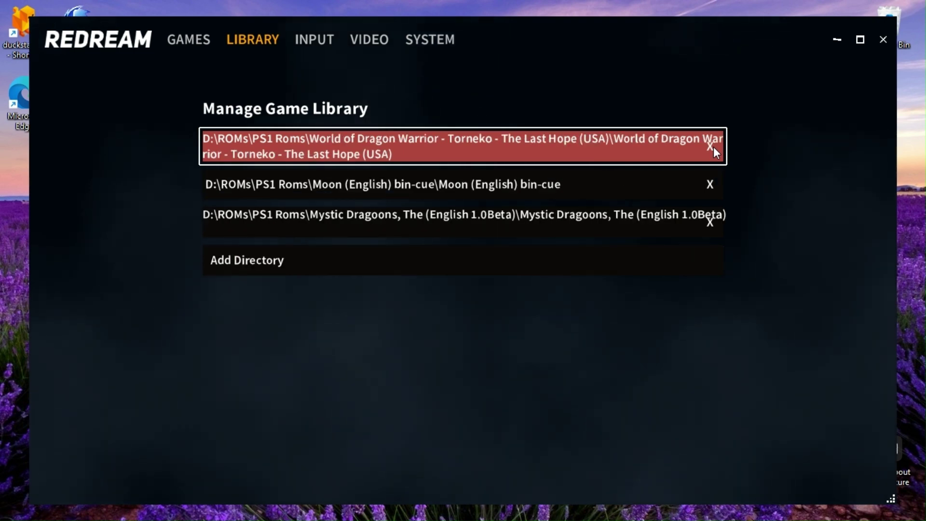
pyautogui.click(714, 147)
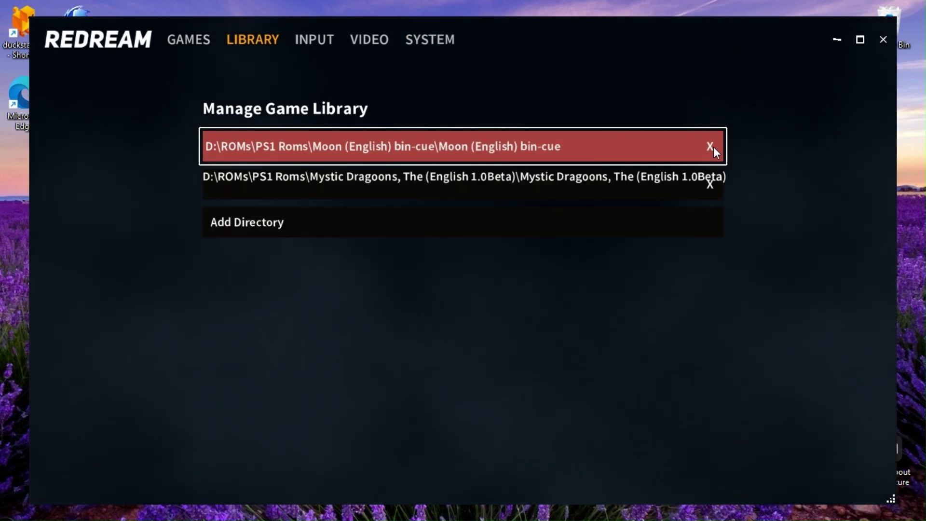
pyautogui.click(713, 147)
pyautogui.click(714, 146)
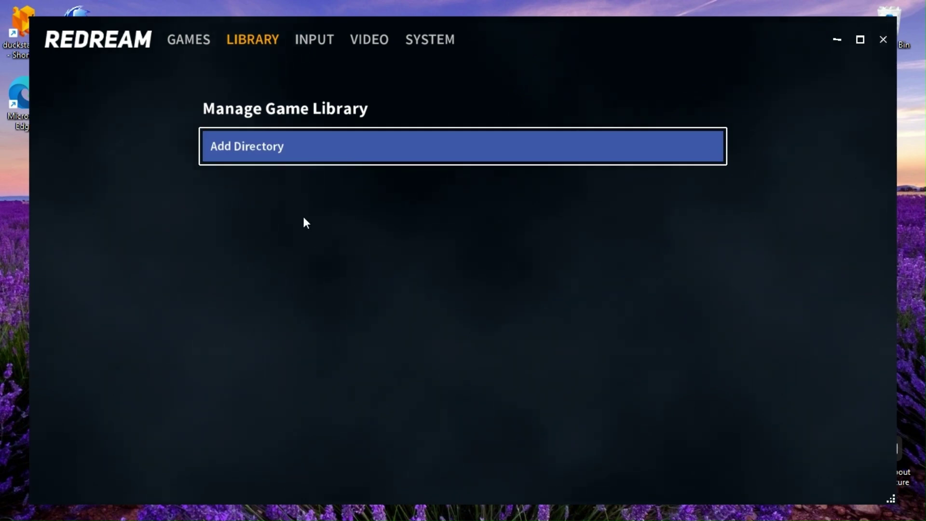
# Start adding a library directory and browse to the ROMs folder on the D: drive.
pyautogui.click(307, 142)
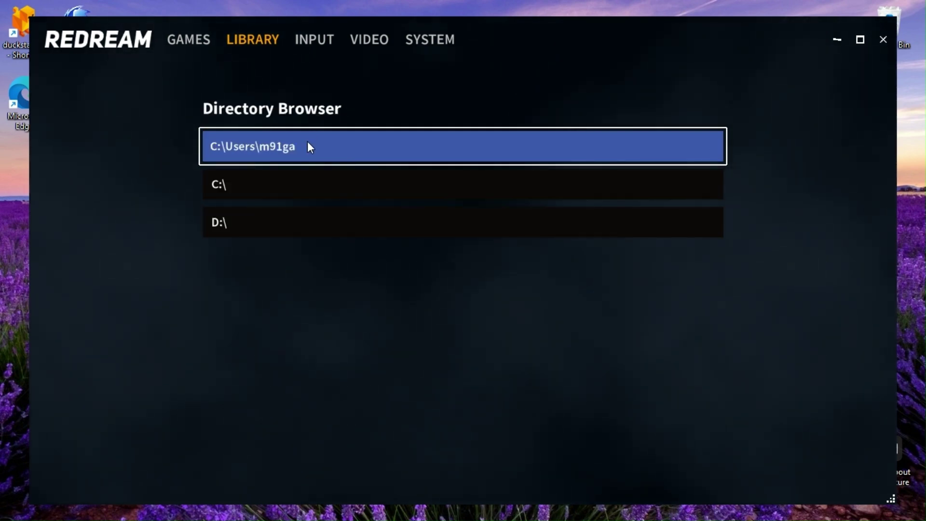
pyautogui.click(282, 226)
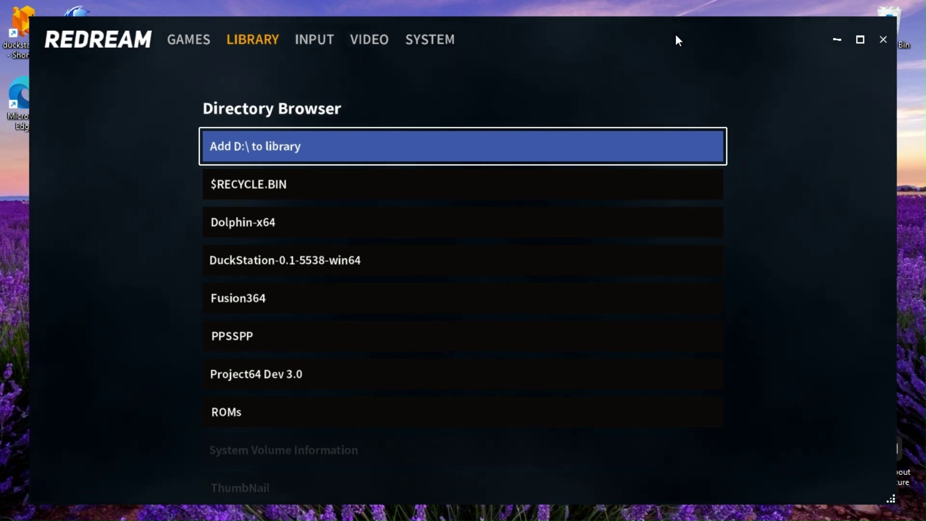
pyautogui.press('Down')
pyautogui.press('Down')
pyautogui.press('Down')
pyautogui.press('Down')
pyautogui.press('Down')
pyautogui.press('Down')
pyautogui.press('Down')
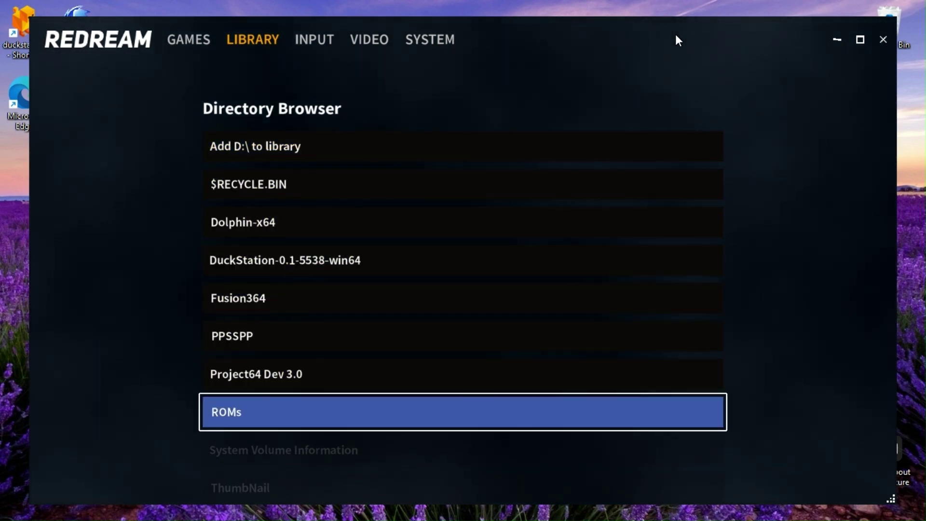
pyautogui.press('Return')
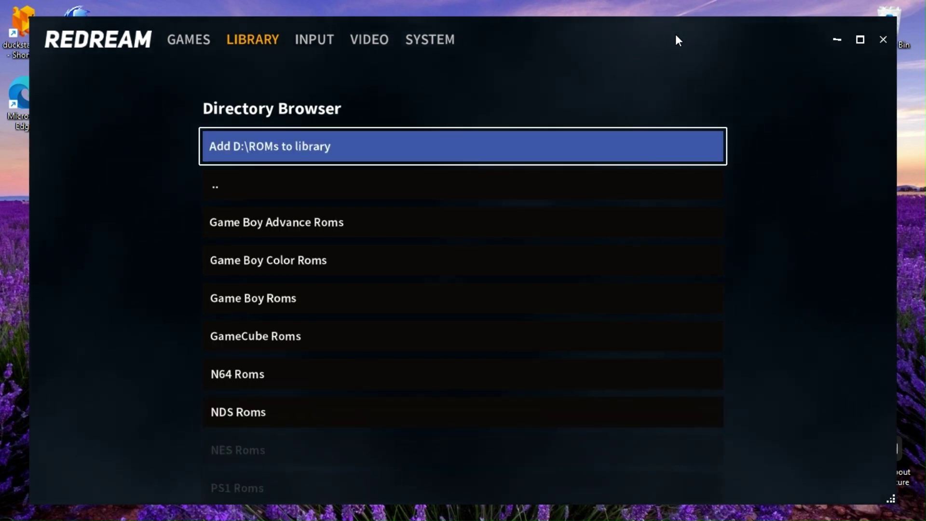
# Open the Sega Dreamcast Roms folder inside D:\ROMs in the directory browser.
pyautogui.press('Down')
pyautogui.press('Down')
pyautogui.press('Down')
pyautogui.press('Down')
pyautogui.press('Down')
pyautogui.press('Down')
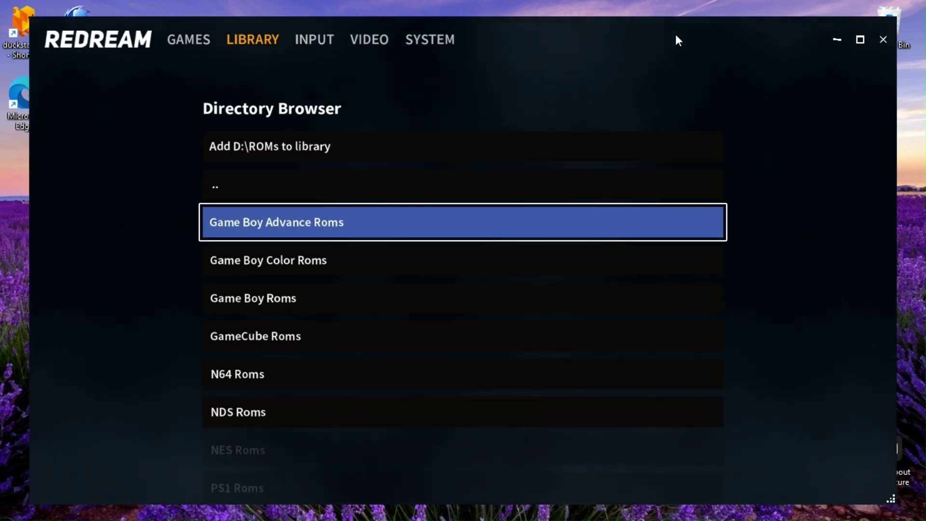
pyautogui.press('Down')
pyautogui.press('Down')
pyautogui.press('Down')
pyautogui.press('Down')
pyautogui.press('Down')
pyautogui.press('Down')
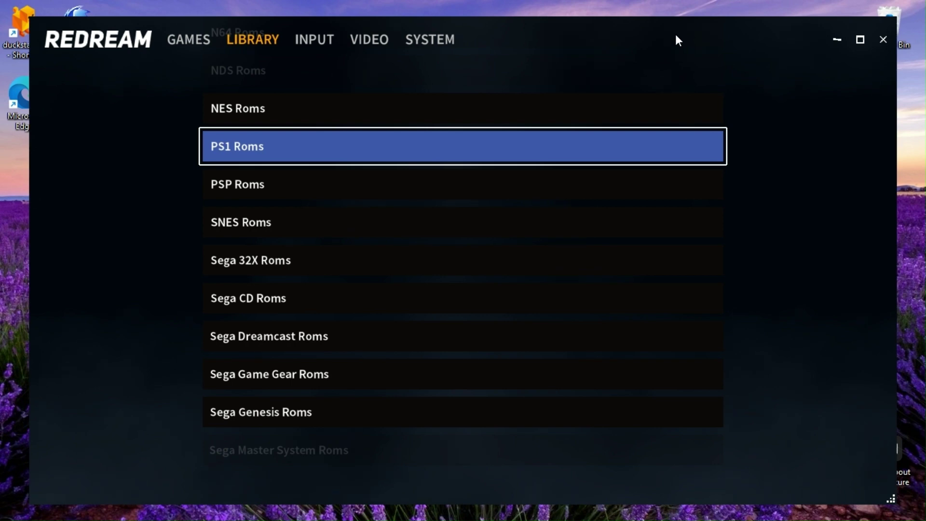
pyautogui.press('Down')
pyautogui.press('Down')
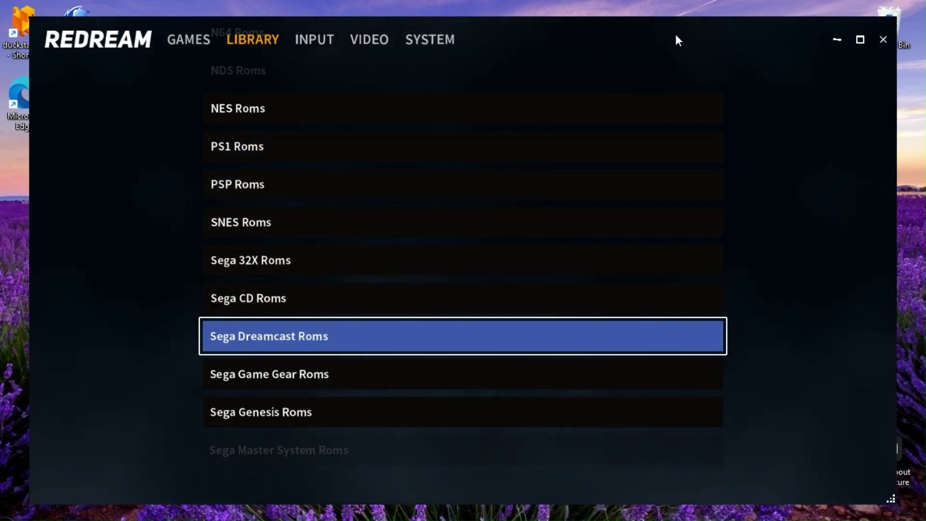
pyautogui.press('Return')
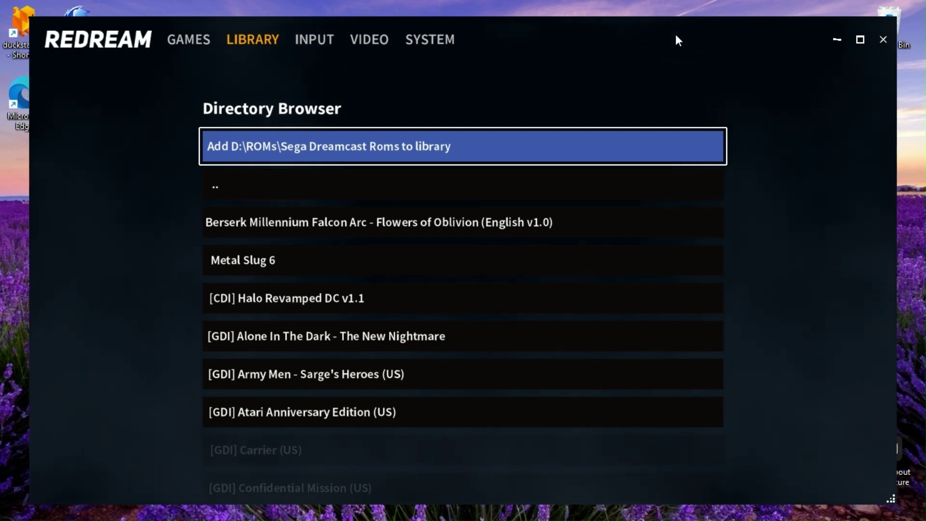
# Look through the game folders inside Sega Dreamcast Roms, down the list and back up to its beginning.
pyautogui.press('Down')
pyautogui.press('Down')
pyautogui.press('Down')
pyautogui.press('Down')
pyautogui.press('Down')
pyautogui.press('Down')
pyautogui.press('Down')
pyautogui.press('Down')
pyautogui.press('Down')
pyautogui.press('Down')
pyautogui.press('Down')
pyautogui.press('Down')
pyautogui.press('Down')
pyautogui.press('Down')
pyautogui.press('Down')
pyautogui.press('Down')
pyautogui.press('Down')
pyautogui.press('Down')
pyautogui.press('Down')
pyautogui.press('Down')
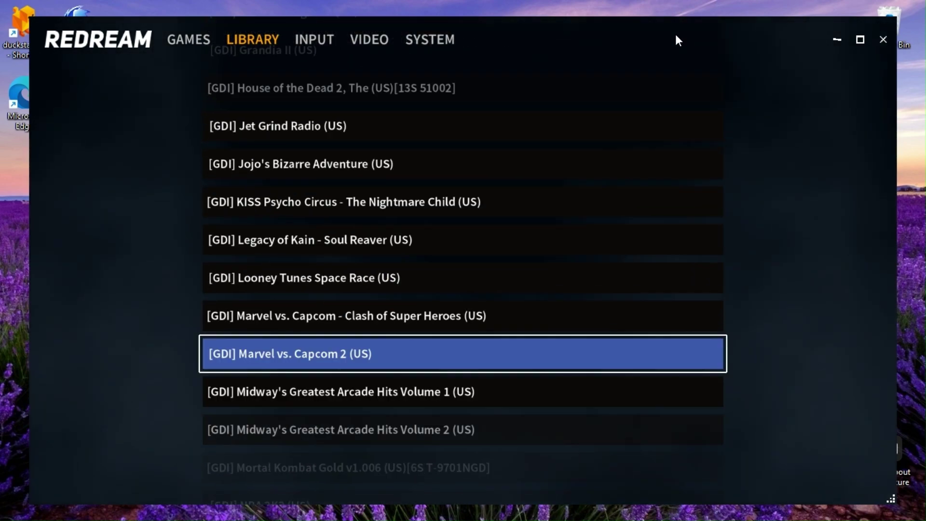
pyautogui.press('Down')
pyautogui.press('Down')
pyautogui.press('Down')
pyautogui.press('Down')
pyautogui.press('Down')
pyautogui.press('Down')
pyautogui.press('Down')
pyautogui.press('Down')
pyautogui.press('Down')
pyautogui.press('Down')
pyautogui.press('Down')
pyautogui.press('Down')
pyautogui.press('Down')
pyautogui.press('Down')
pyautogui.press('Down')
pyautogui.press('Down')
pyautogui.press('Down')
pyautogui.press('Down')
pyautogui.press('Down')
pyautogui.press('Down')
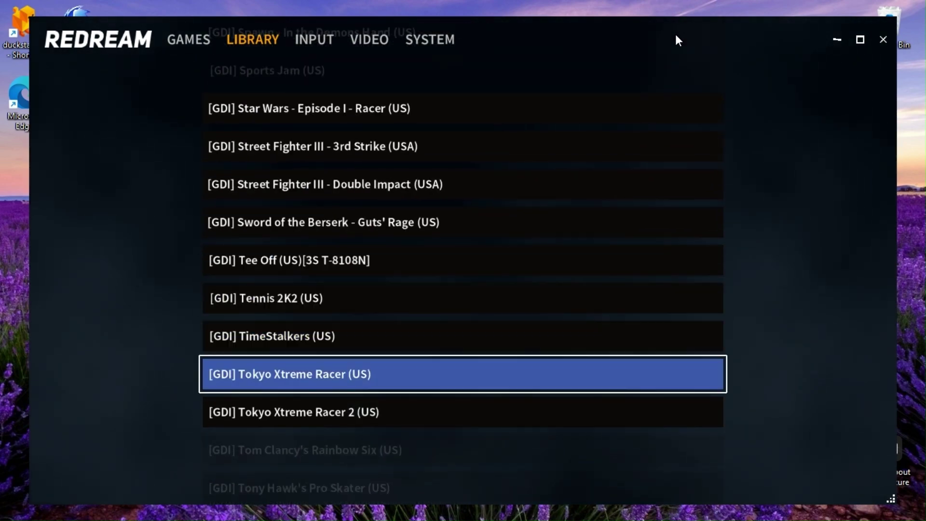
pyautogui.press('Down')
pyautogui.press('Down')
pyautogui.press('Down')
pyautogui.press('Down')
pyautogui.press('Down')
pyautogui.press('Down')
pyautogui.press('Down')
pyautogui.press('Down')
pyautogui.press('Down')
pyautogui.press('Down')
pyautogui.press('Down')
pyautogui.press('Up')
pyautogui.press('Up')
pyautogui.press('Up')
pyautogui.press('Up')
pyautogui.press('Up')
pyautogui.press('Up')
pyautogui.press('Up')
pyautogui.press('Up')
pyautogui.press('Up')
pyautogui.press('Up')
pyautogui.press('Up')
pyautogui.press('Up')
pyautogui.press('Up')
pyautogui.press('Up')
pyautogui.press('Up')
pyautogui.press('Up')
pyautogui.press('Up')
pyautogui.press('Up')
pyautogui.press('Up')
pyautogui.press('Up')
pyautogui.press('Up')
pyautogui.press('Up')
pyautogui.press('Up')
pyautogui.press('Up')
pyautogui.press('Up')
pyautogui.press('Up')
pyautogui.press('Up')
pyautogui.press('Up')
pyautogui.press('Up')
pyautogui.press('Up')
pyautogui.press('Up')
pyautogui.press('Up')
pyautogui.press('Up')
pyautogui.press('Up')
pyautogui.press('Up')
pyautogui.press('Up')
pyautogui.press('Up')
pyautogui.press('Up')
pyautogui.press('Up')
pyautogui.press('Up')
pyautogui.press('Up')
pyautogui.press('Up')
pyautogui.press('Up')
pyautogui.press('Up')
pyautogui.press('Up')
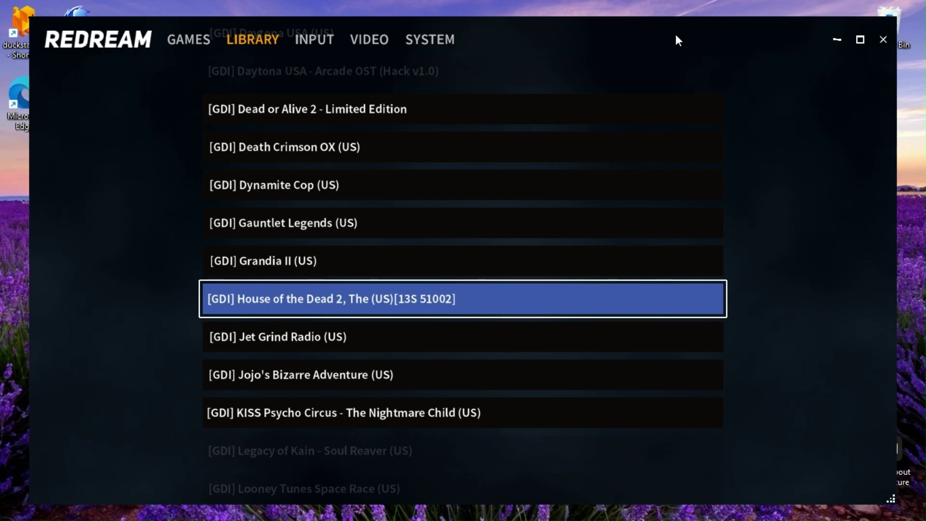
pyautogui.press('Up')
pyautogui.press('Up')
pyautogui.press('Up')
pyautogui.press('Up')
pyautogui.press('Up')
pyautogui.press('Up')
pyautogui.press('Up')
pyautogui.press('Up')
pyautogui.press('Up')
pyautogui.press('Up')
pyautogui.press('Up')
pyautogui.press('Up')
pyautogui.press('Up')
pyautogui.press('Up')
pyautogui.press('Up')
pyautogui.press('Up')
pyautogui.press('Up')
pyautogui.press('Up')
pyautogui.press('Up')
pyautogui.press('Up')
pyautogui.press('Down')
pyautogui.press('Down')
pyautogui.press('Down')
pyautogui.press('Down')
pyautogui.press('Down')
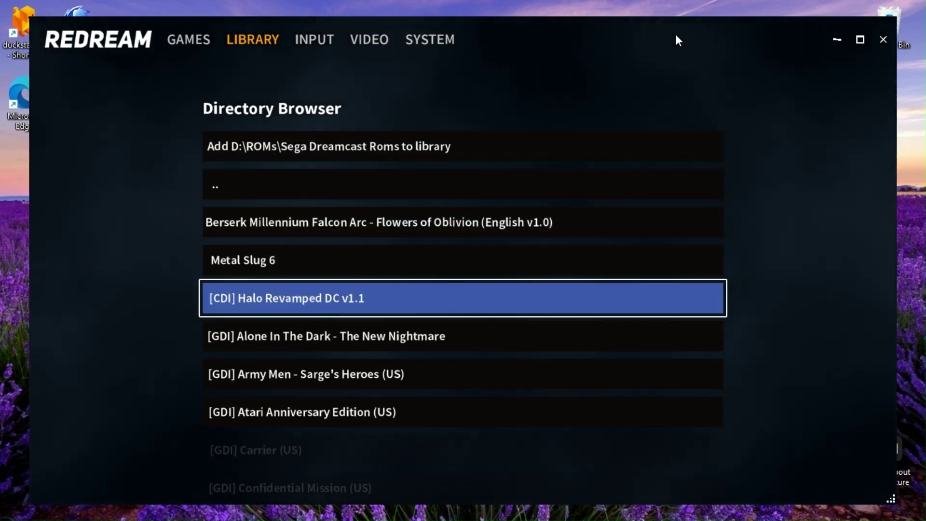
# Add the D:\ROMs\Sega Dreamcast Roms folder to the game library.
pyautogui.press('Up')
pyautogui.press('Up')
pyautogui.press('Up')
pyautogui.press('Up')
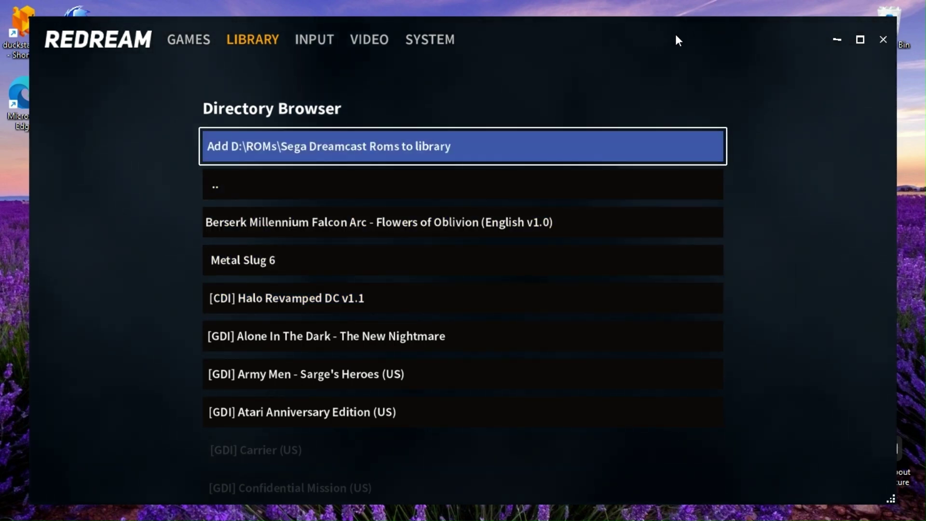
pyautogui.press('Return')
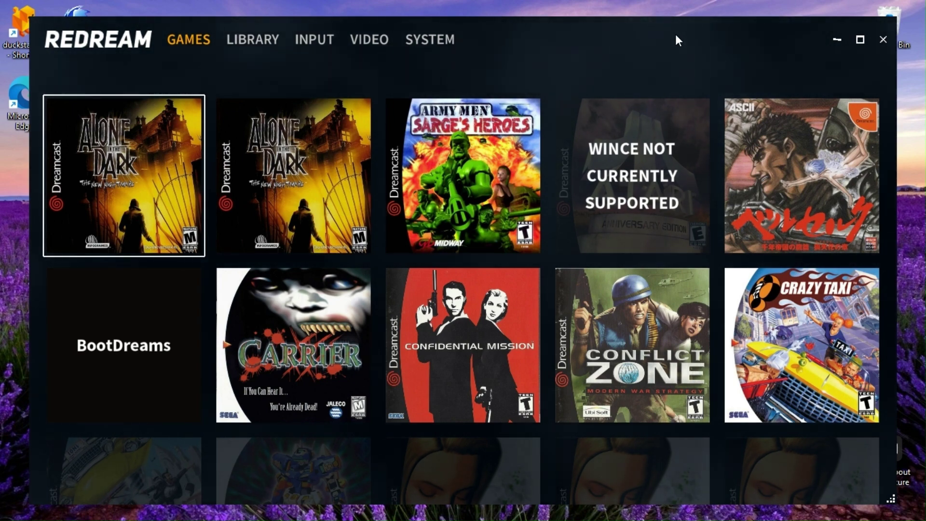
# Look through the game covers in the Dreamcast collection, from the first row down to the Wacky Races row.
pyautogui.press('Down')
pyautogui.press('Down')
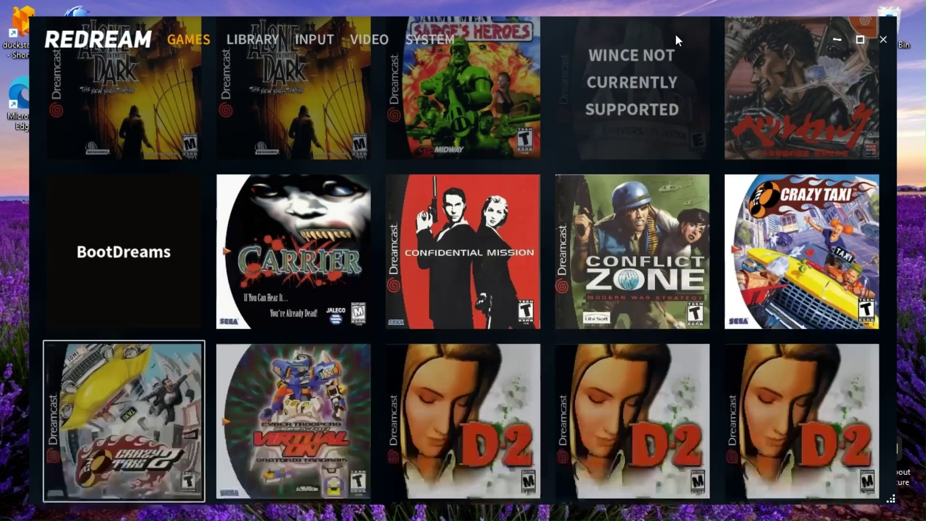
pyautogui.press('Down')
pyautogui.press('Down')
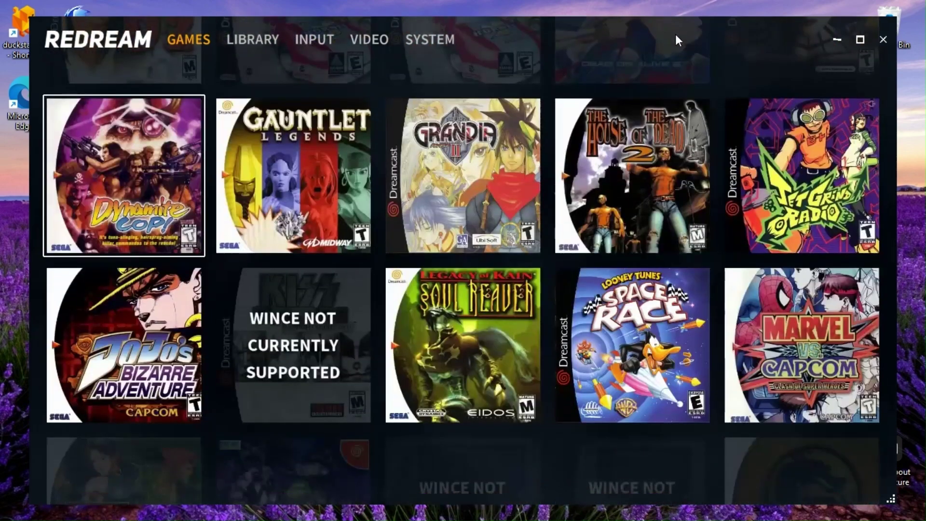
pyautogui.press('Down')
pyautogui.press('Down')
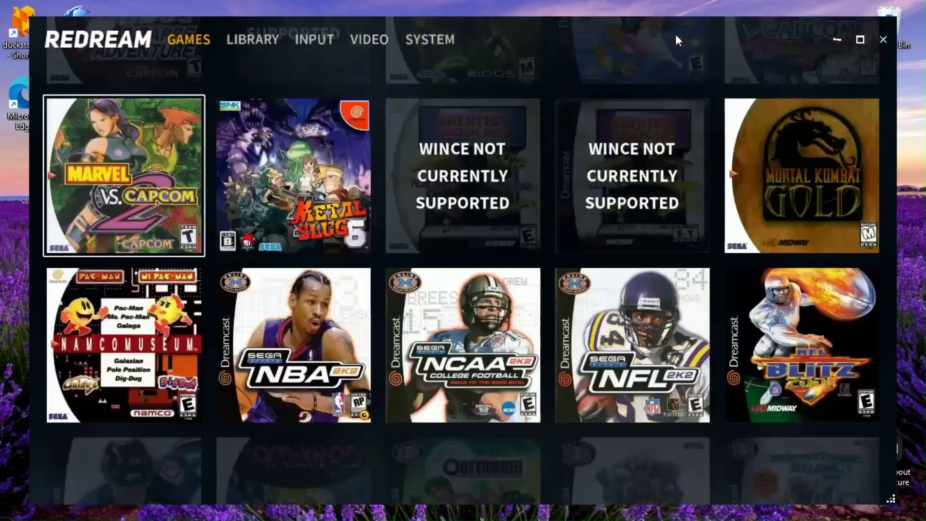
pyautogui.press('Right')
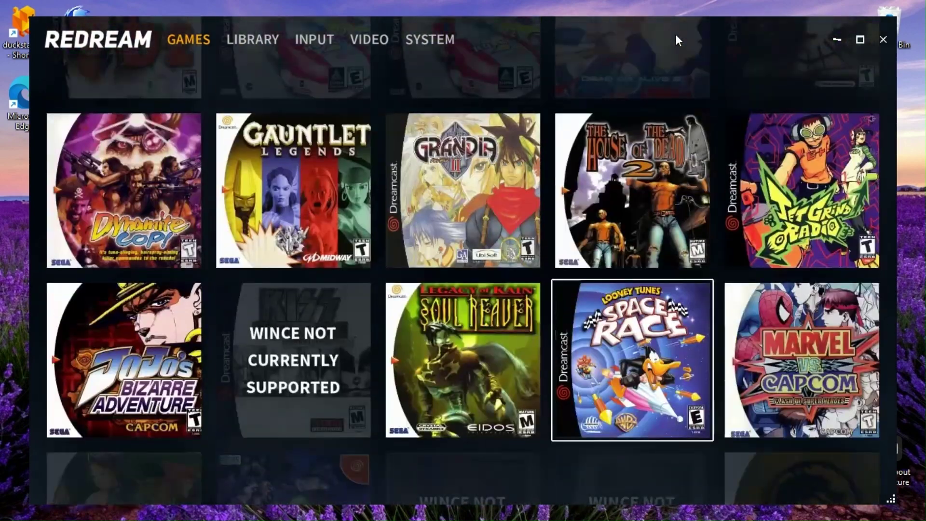
pyautogui.press('Down')
pyautogui.press('Right')
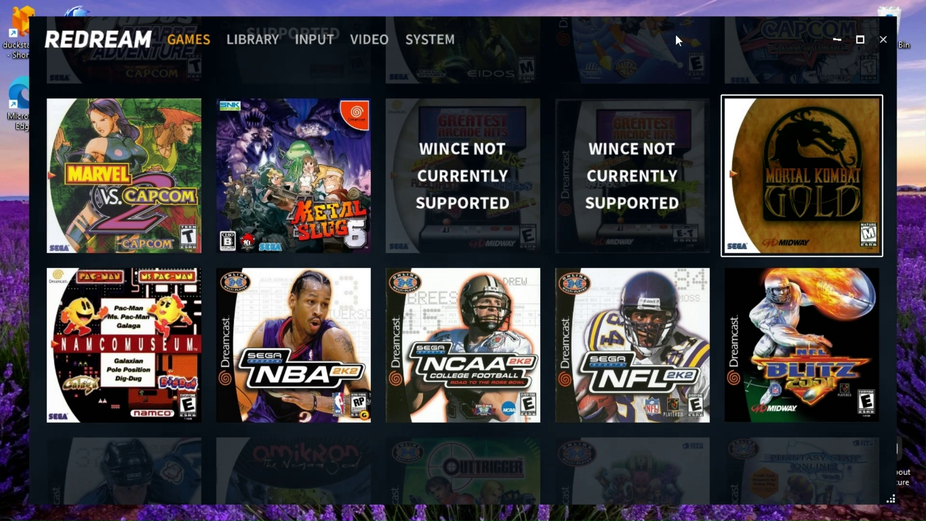
pyautogui.press('Down')
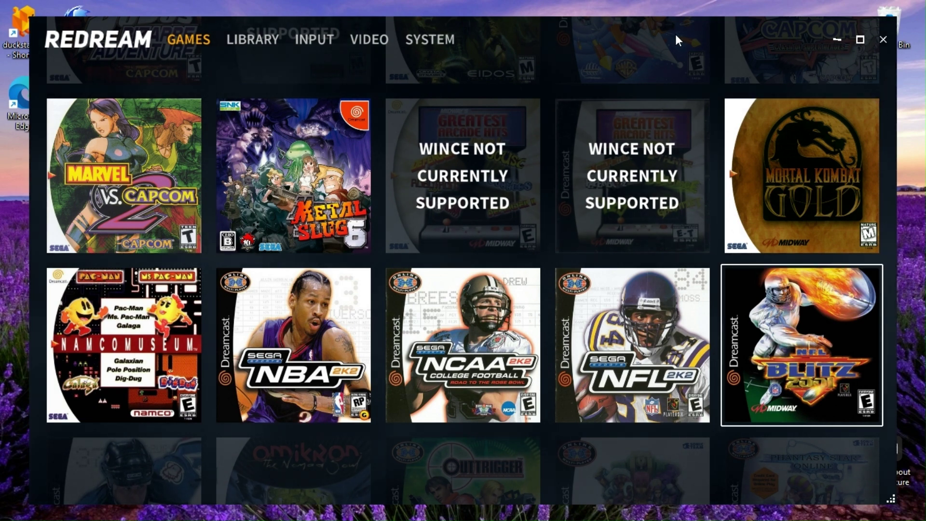
pyautogui.press('Down')
pyautogui.press('Down')
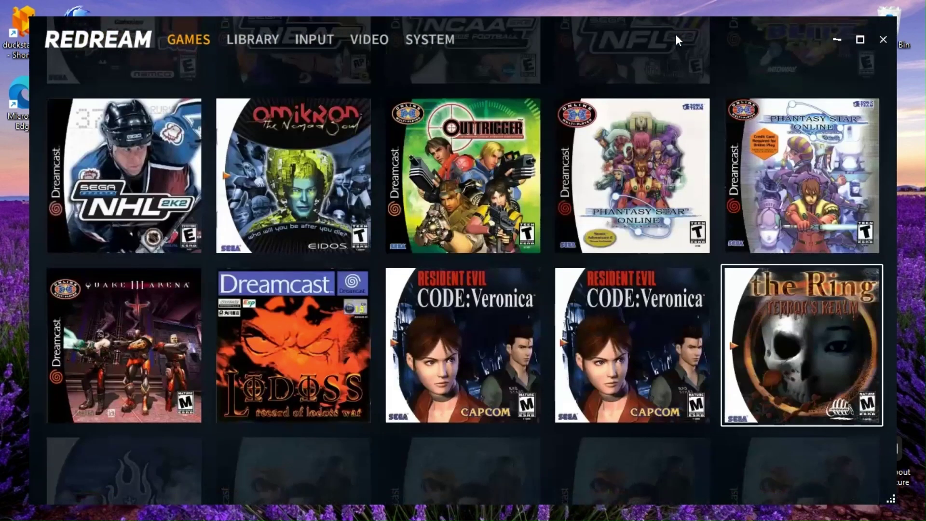
pyautogui.press('Down')
pyautogui.press('Down')
pyautogui.press('Down')
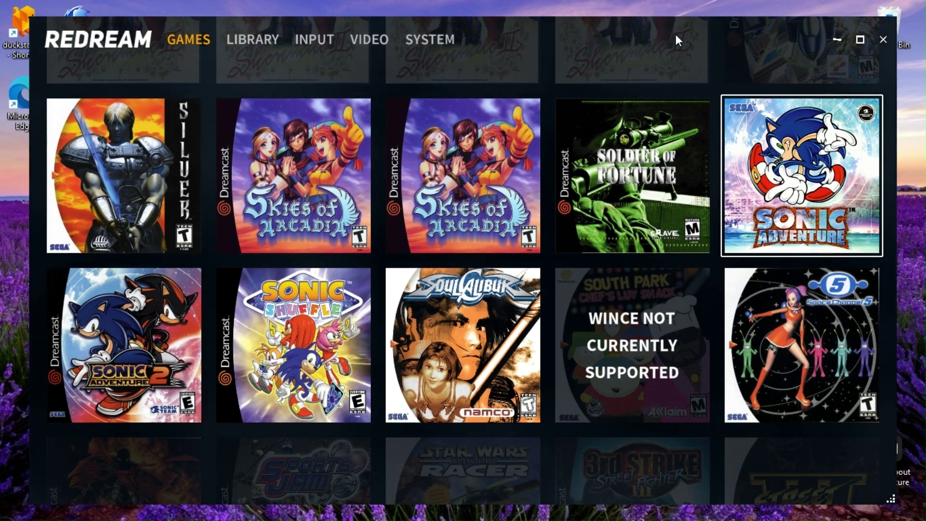
pyautogui.press('Down')
pyautogui.press('Down')
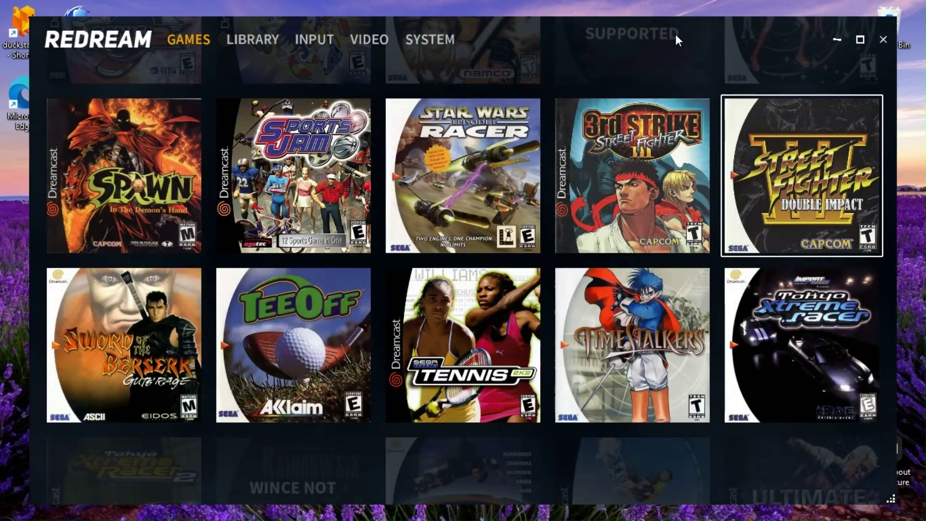
pyautogui.press('Down')
pyautogui.press('Down')
pyautogui.press('Down')
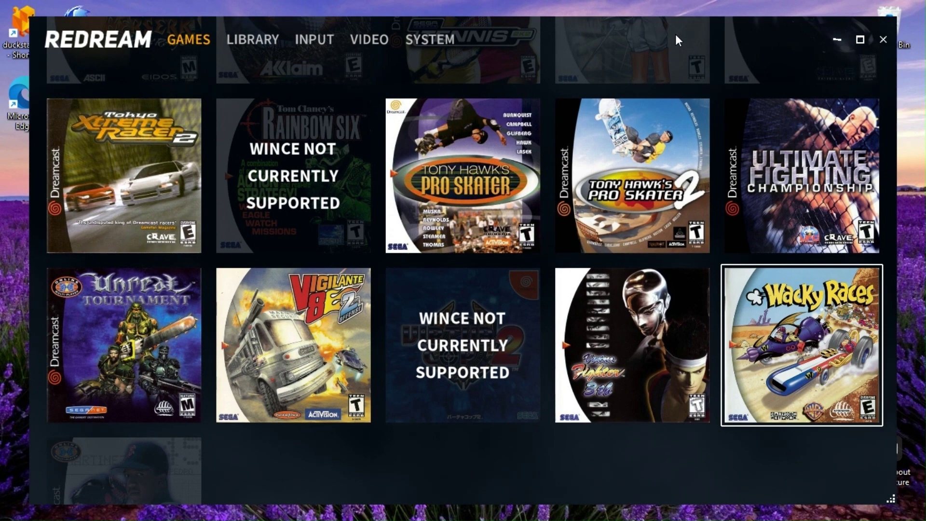
# Launch Street Fighter III: 3rd Strike from the games collection.
pyautogui.press('Left')
pyautogui.press('Left')
pyautogui.press('Left')
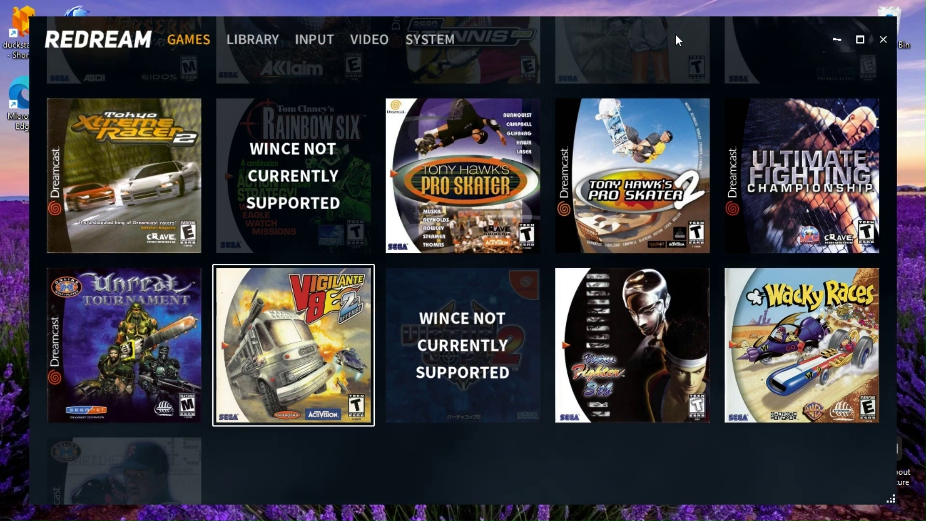
pyautogui.press('Up')
pyautogui.press('Right')
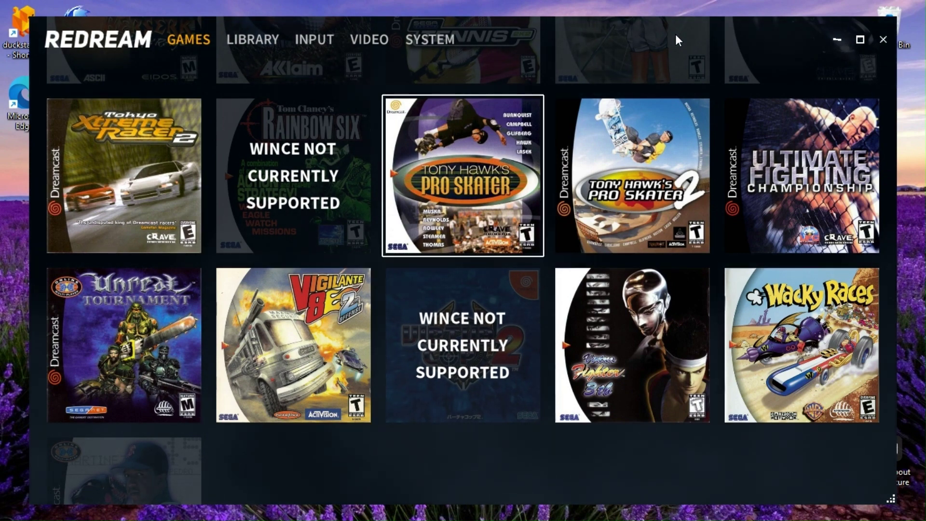
pyautogui.press('Up')
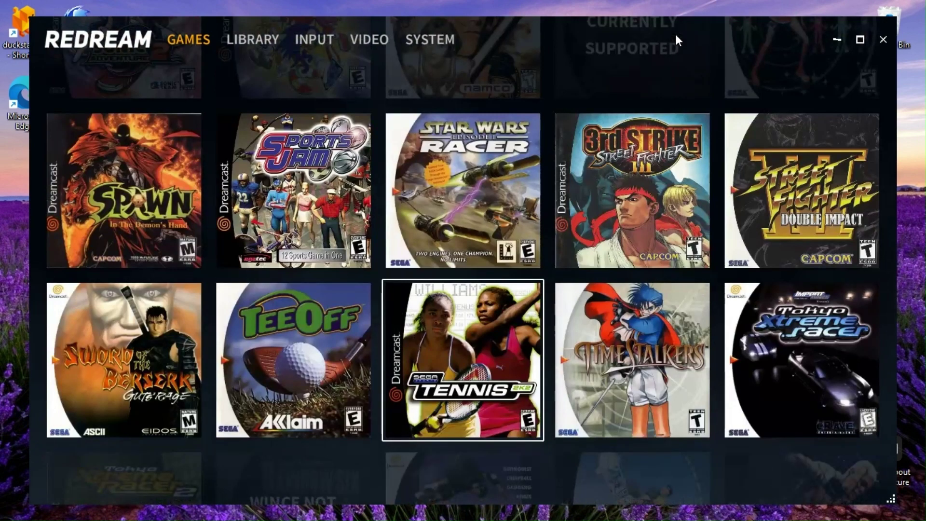
pyautogui.press('Right')
pyautogui.press('Up')
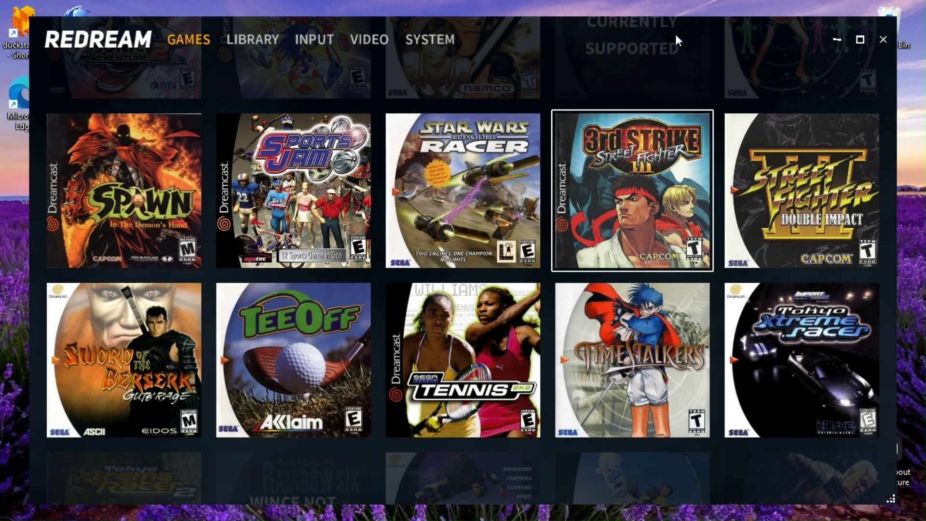
pyautogui.press('Return')
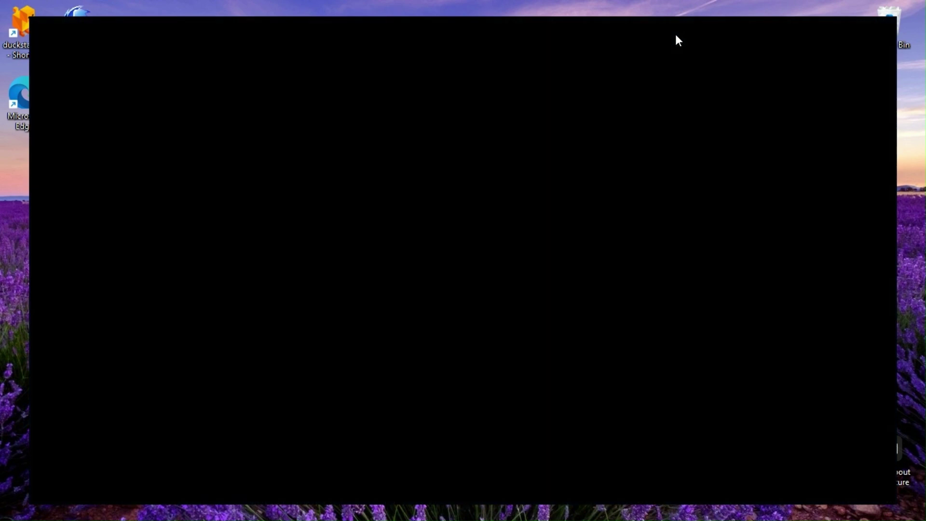
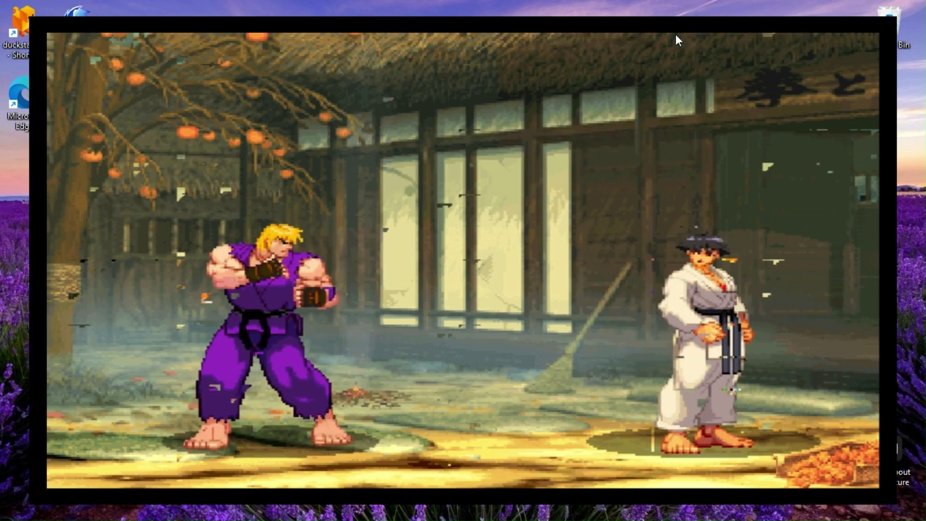
# Lower the system volume to 48 while the game is running.
pyautogui.press('XF86AudioLowerVolume')
pyautogui.press('XF86AudioLowerVolume')
pyautogui.press('XF86AudioLowerVolume')
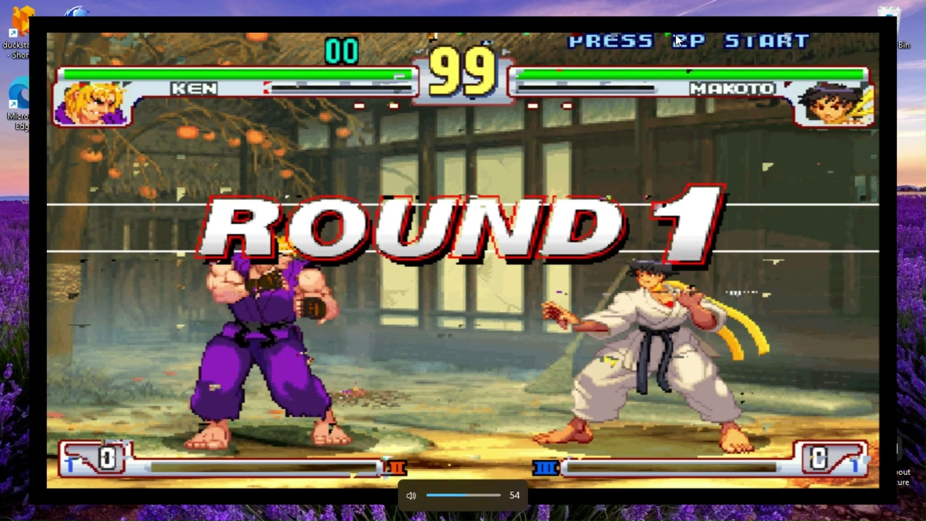
pyautogui.hotkey('Up', 'Right')
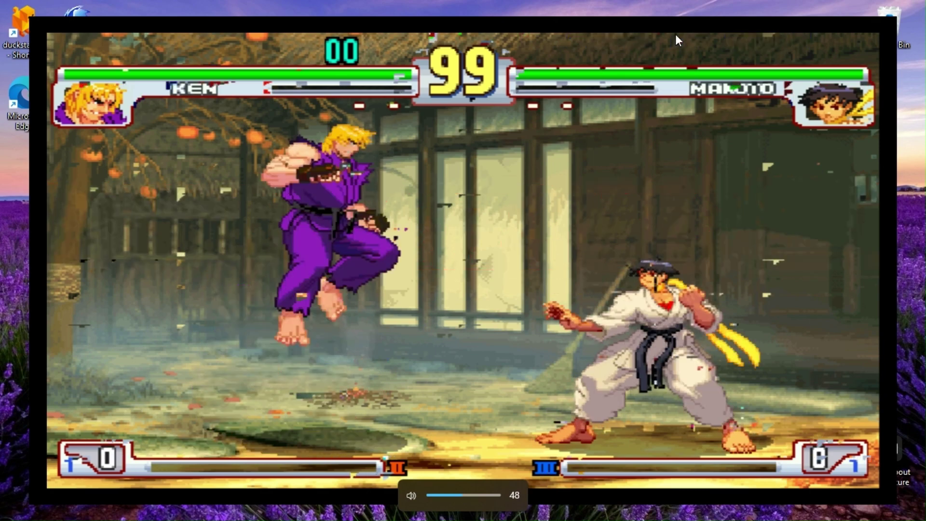
pyautogui.press('z')
pyautogui.hotkey('Up', 'Left')
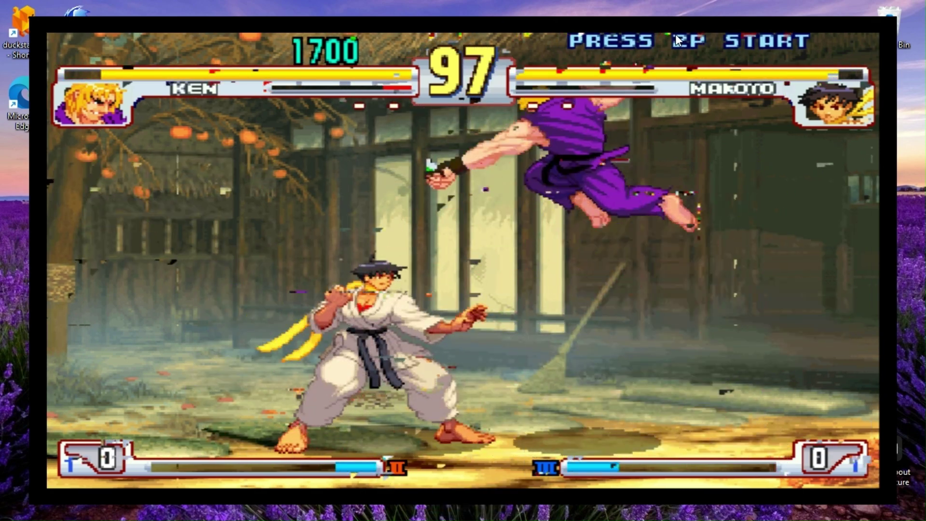
pyautogui.press('z')
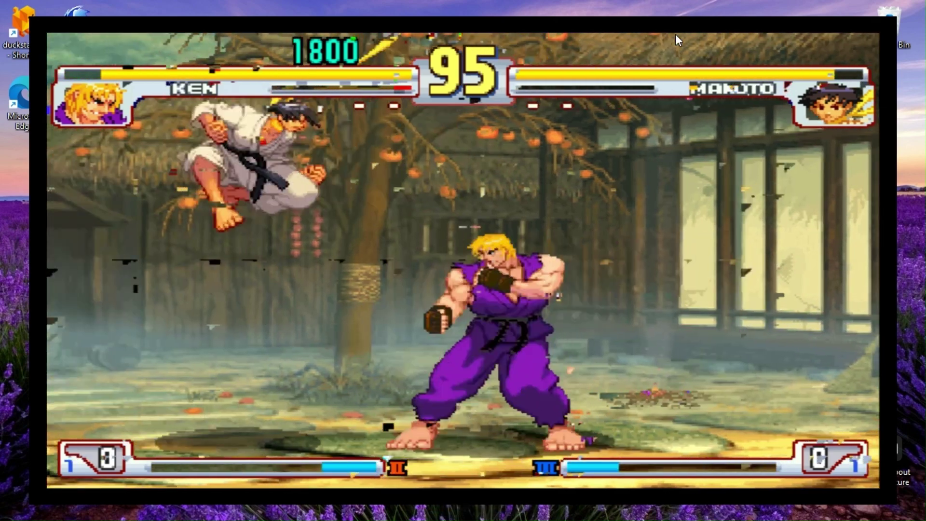
pyautogui.hotkey('Up', 'Right')
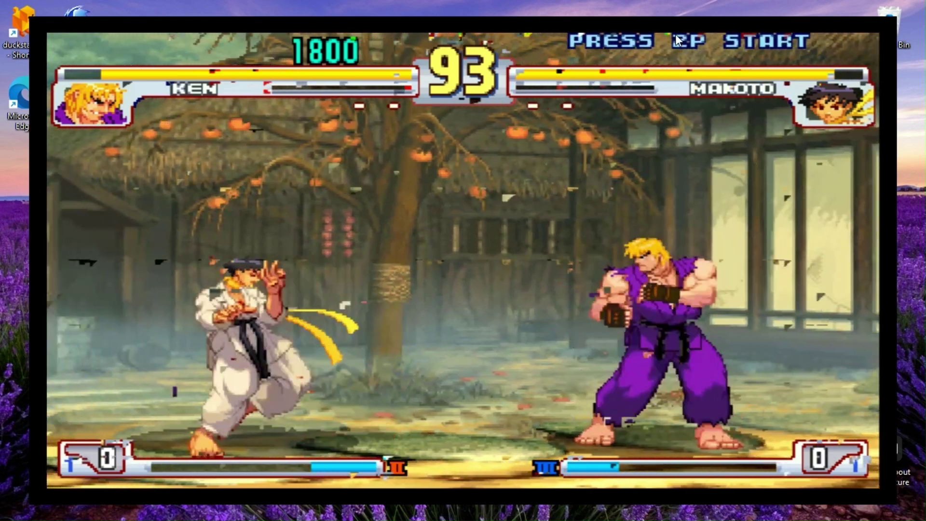
pyautogui.press('Left')
pyautogui.press('Down')
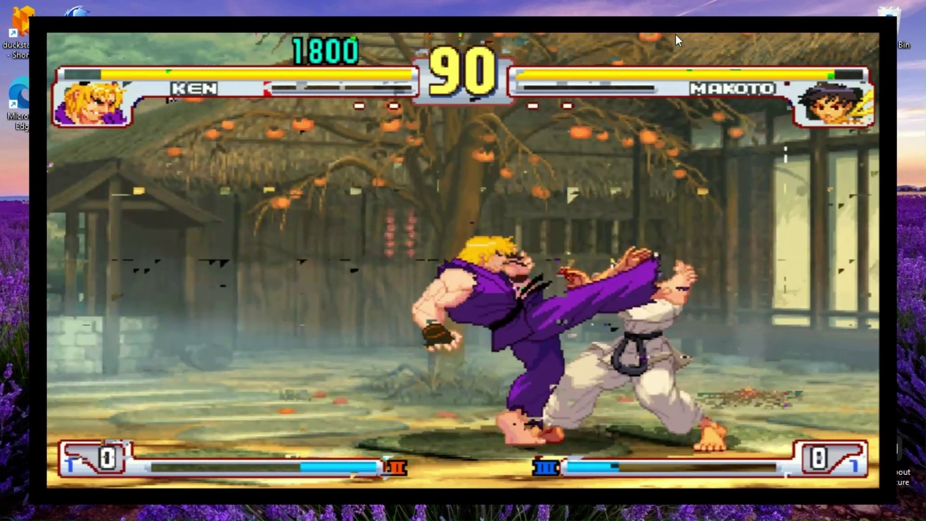
pyautogui.press('Left')
pyautogui.press('x')
pyautogui.press('Down')
pyautogui.press('x')
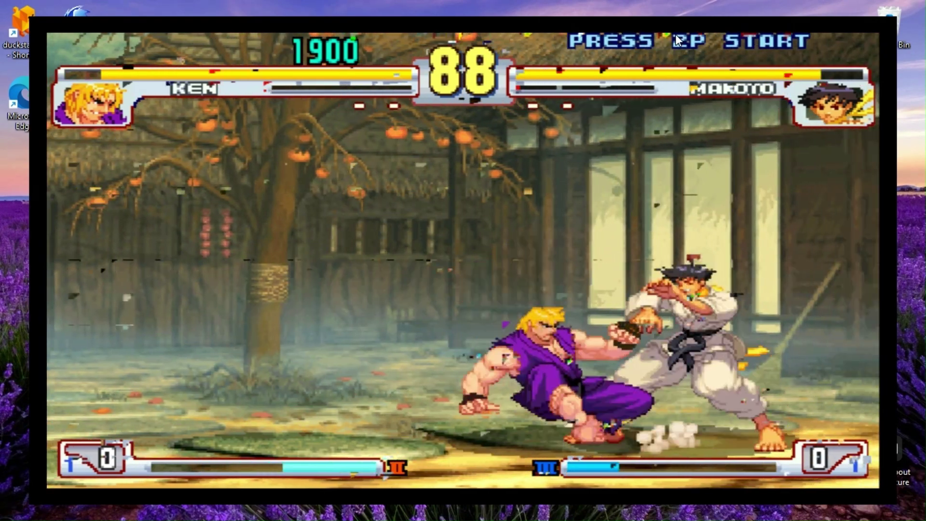
pyautogui.press('x')
pyautogui.hotkey('Up', 'Right')
pyautogui.press('x')
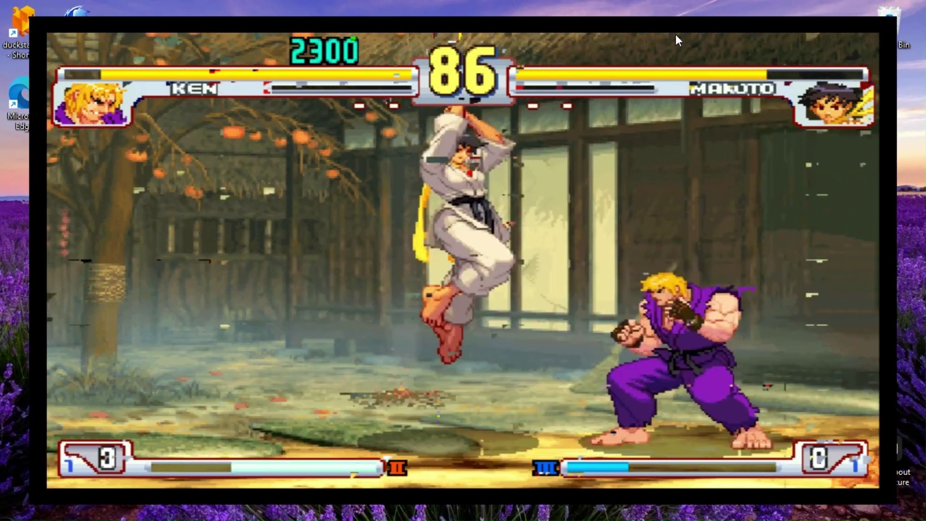
pyautogui.press('Up')
pyautogui.press('x')
pyautogui.press('x')
pyautogui.hotkey('Up', 'Right')
pyautogui.press('x')
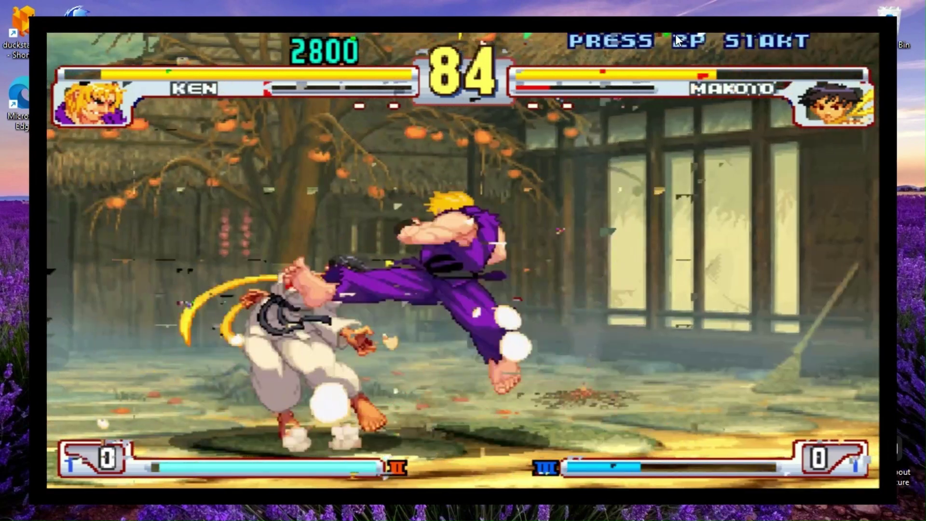
pyautogui.press('Down')
pyautogui.press('Right')
pyautogui.press('x')
pyautogui.hotkey('Up', 'Left')
pyautogui.press('x')
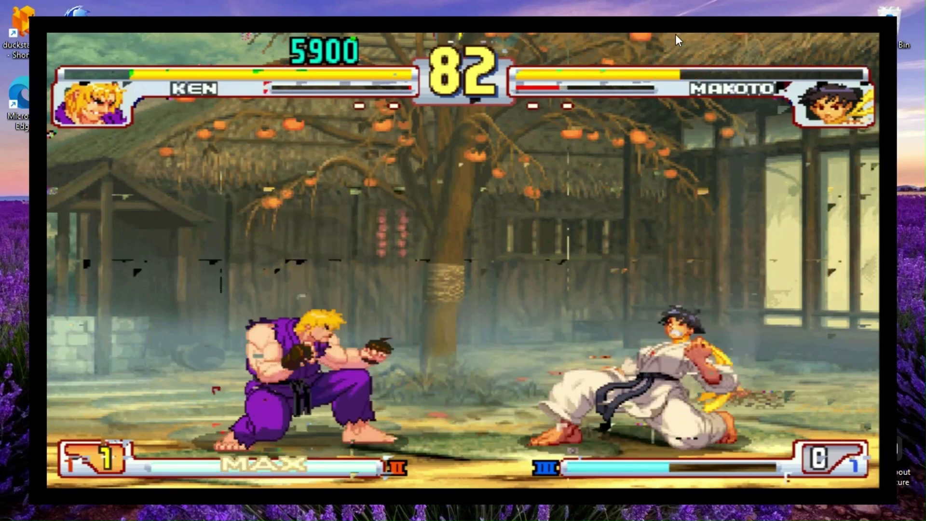
pyautogui.press('x')
pyautogui.press('Down')
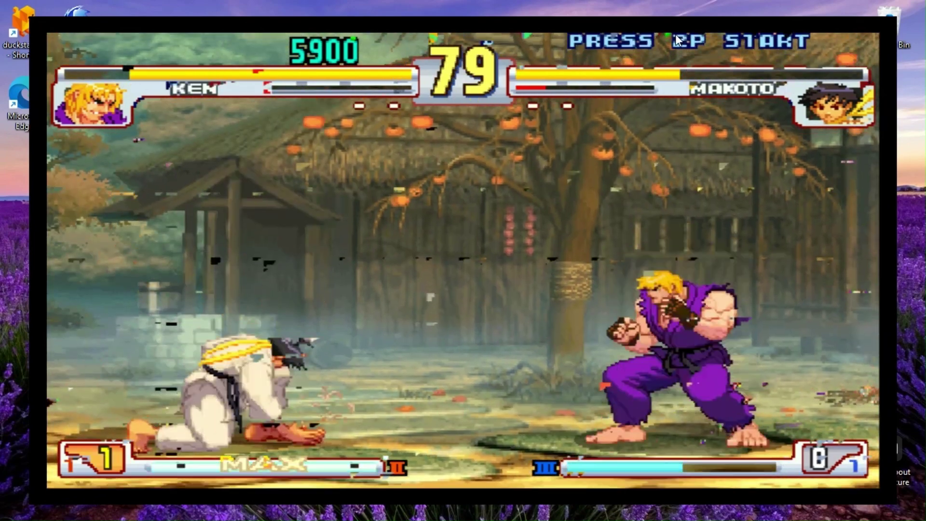
pyautogui.press('Down')
pyautogui.press('Left')
pyautogui.press('x')
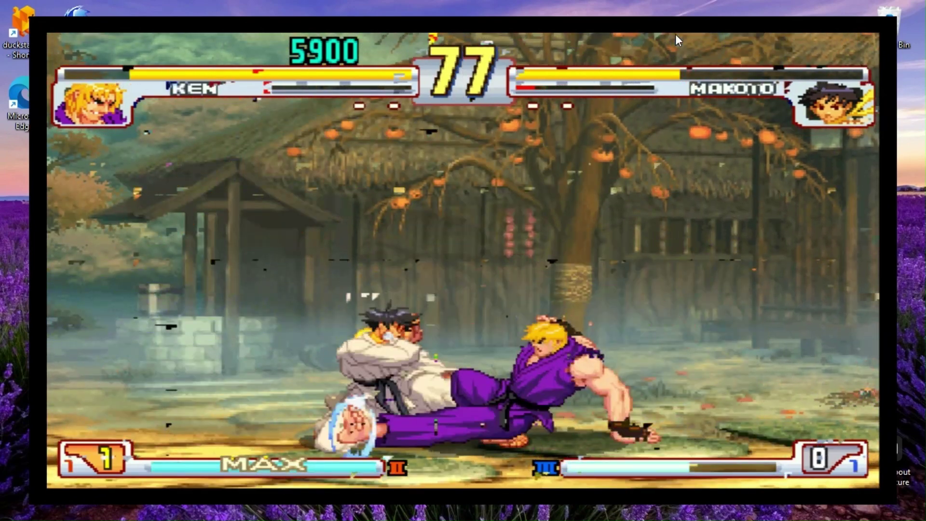
pyautogui.press('x')
pyautogui.hotkey('Up', 'Left')
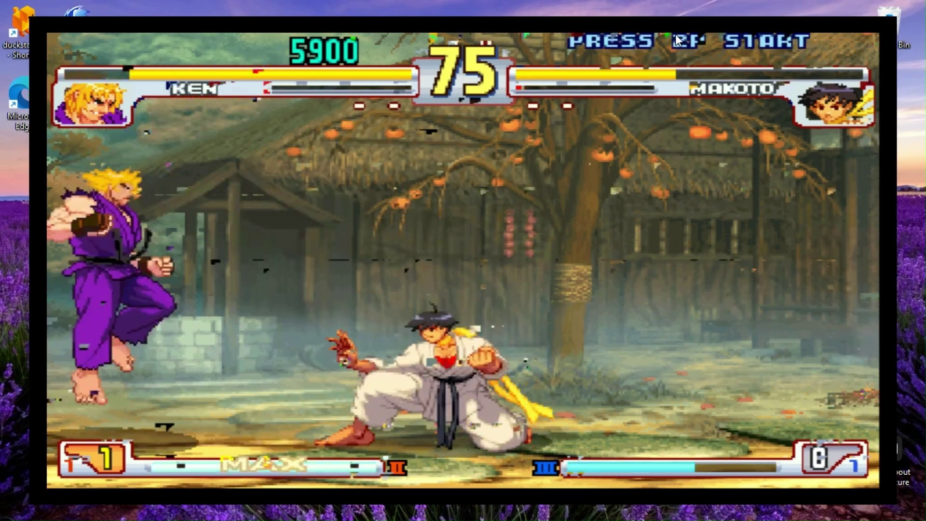
pyautogui.press('x')
pyautogui.press('Down')
pyautogui.press('x')
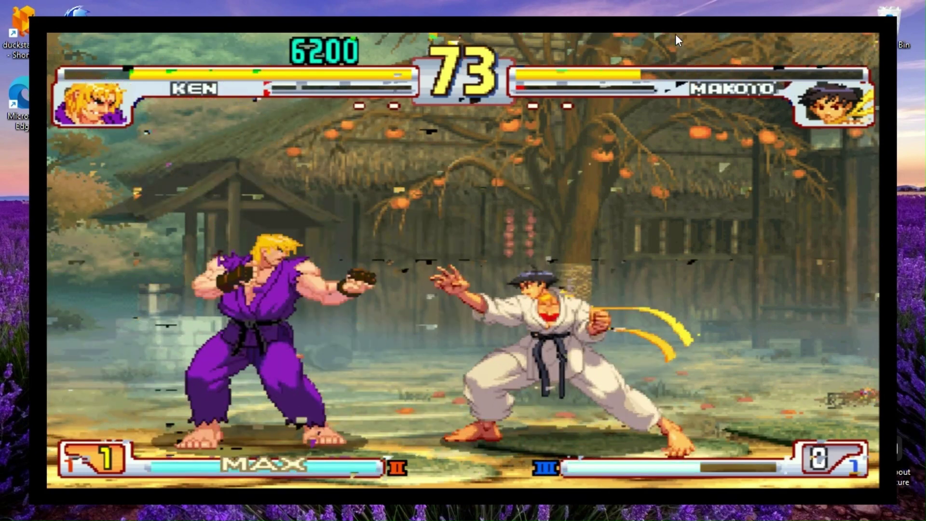
pyautogui.press('x')
pyautogui.press('x')
pyautogui.press('x')
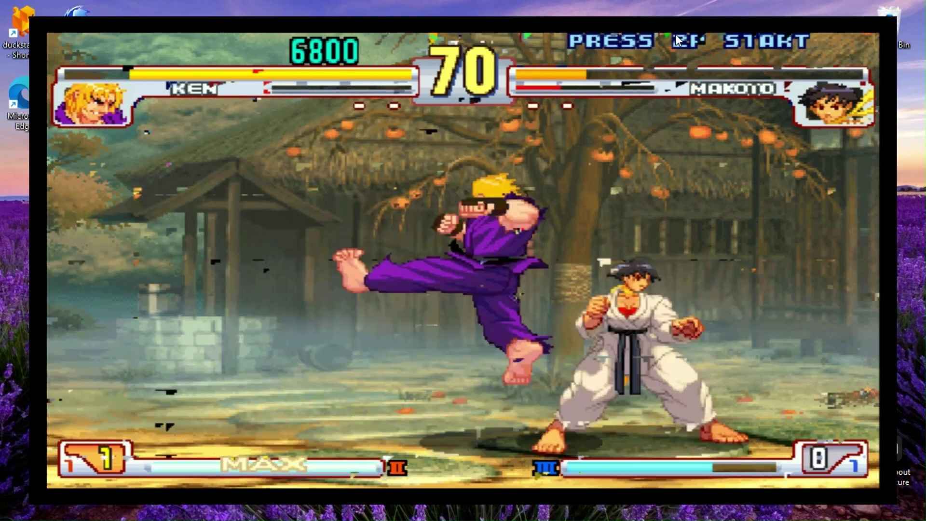
pyautogui.press('Down')
pyautogui.press('x')
pyautogui.press('x')
pyautogui.press('x')
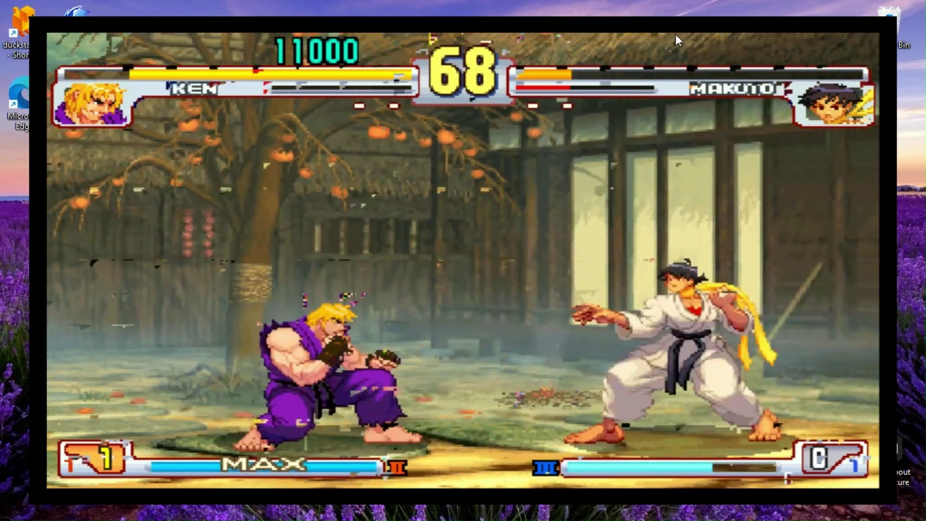
pyautogui.press('x')
pyautogui.press('x')
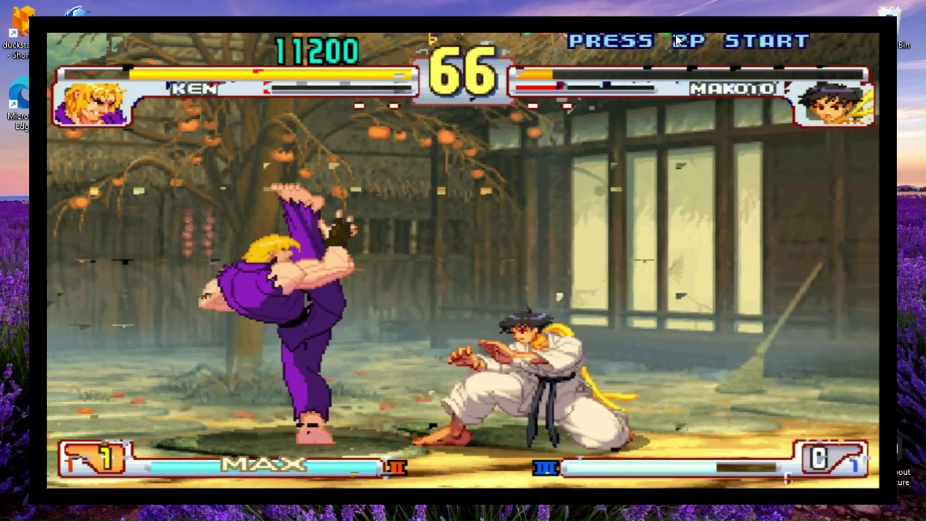
# Fight the first round as Ken against Makoto to test the game's controls.
pyautogui.press('x')
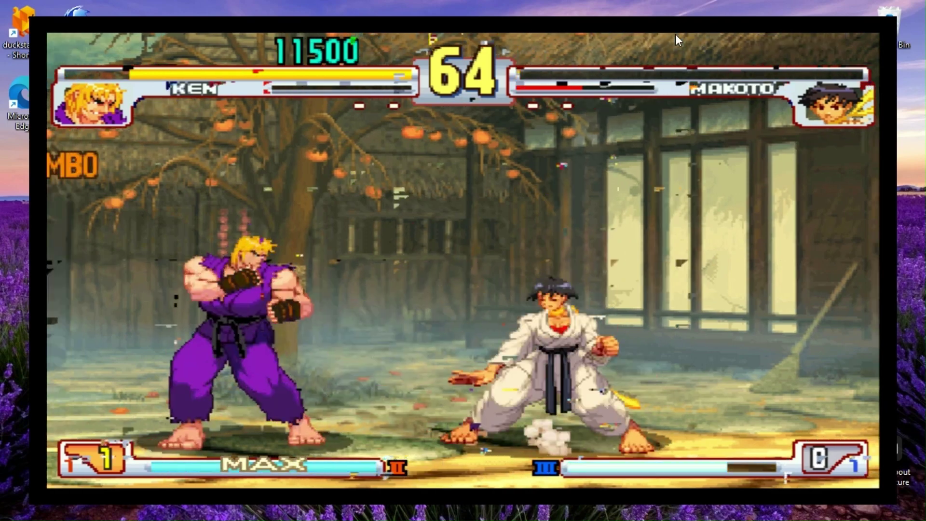
pyautogui.press('Down')
pyautogui.press('x')
pyautogui.press('Up')
pyautogui.press('x')
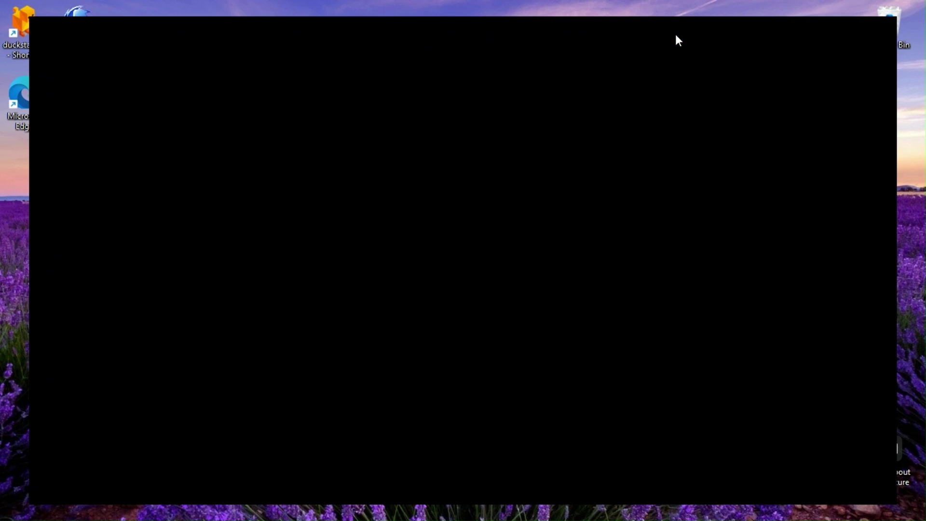
# Open the cheat list of the running game and try the P1 Inf. Health cheat, switching it on and back off.
pyautogui.press('Escape')
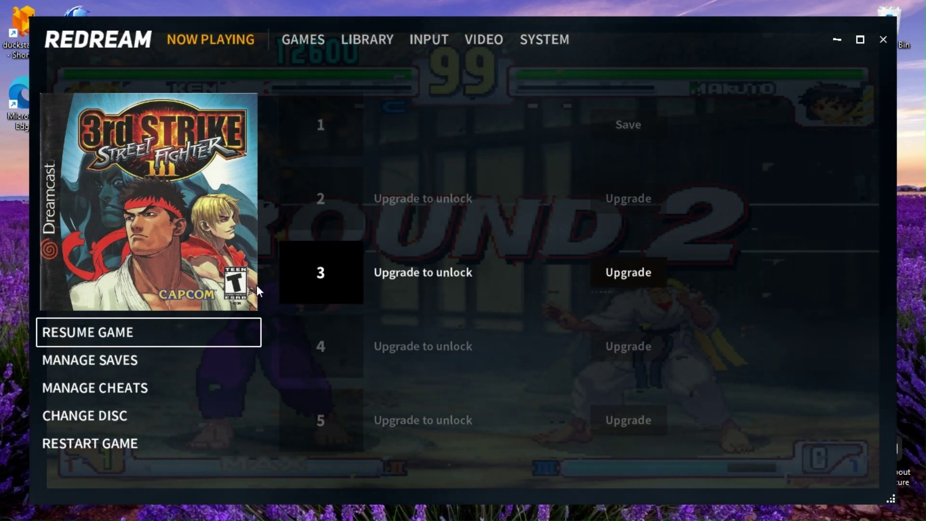
pyautogui.click(117, 393)
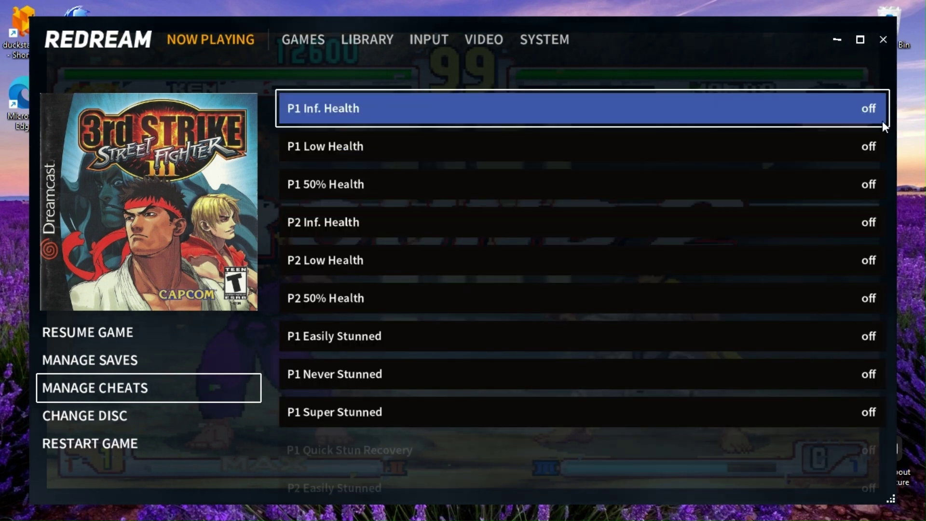
pyautogui.click(823, 107)
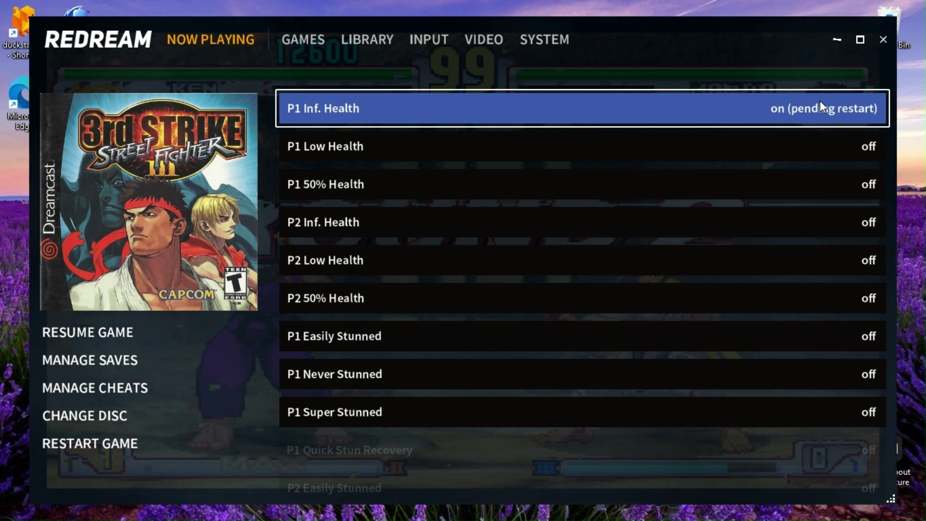
pyautogui.click(821, 102)
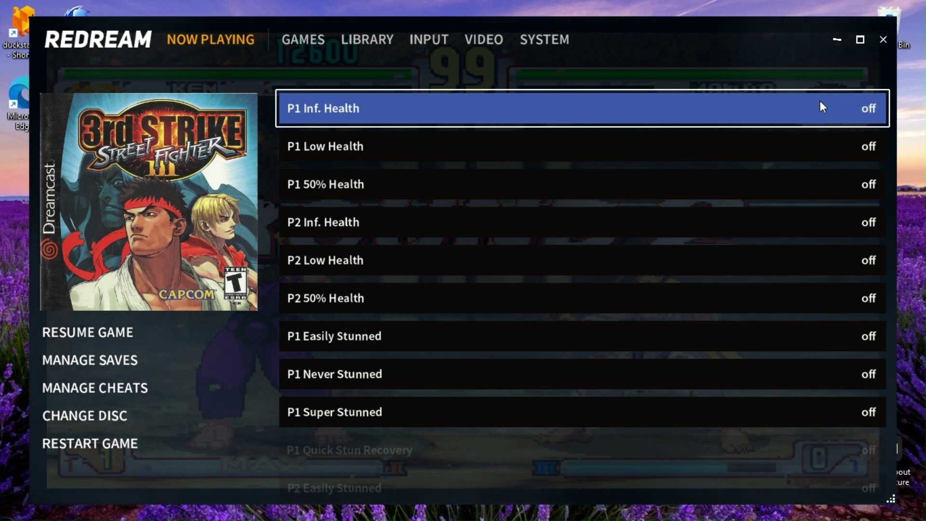
pyautogui.click(820, 101)
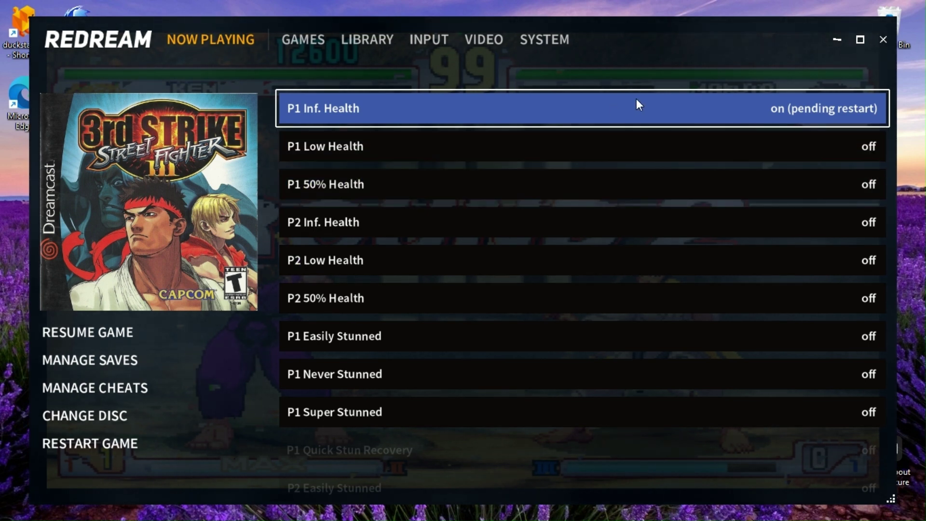
pyautogui.click(670, 109)
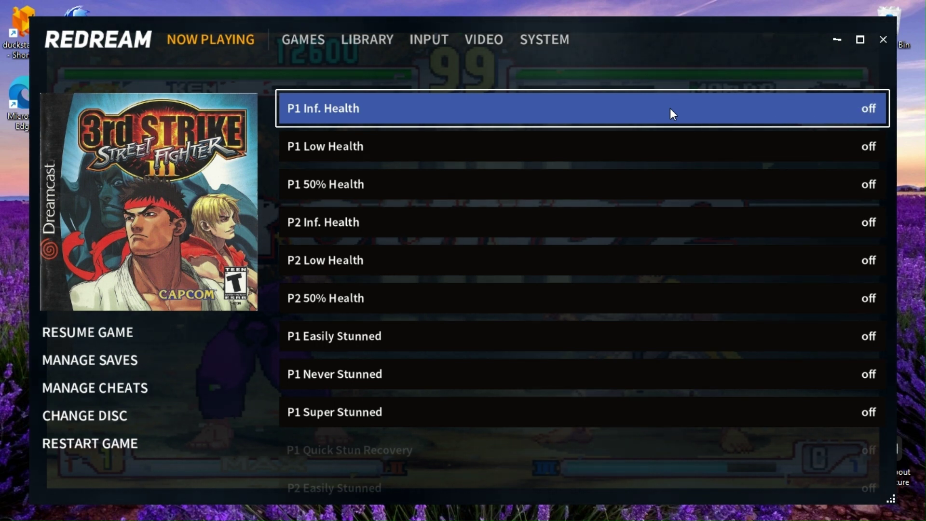